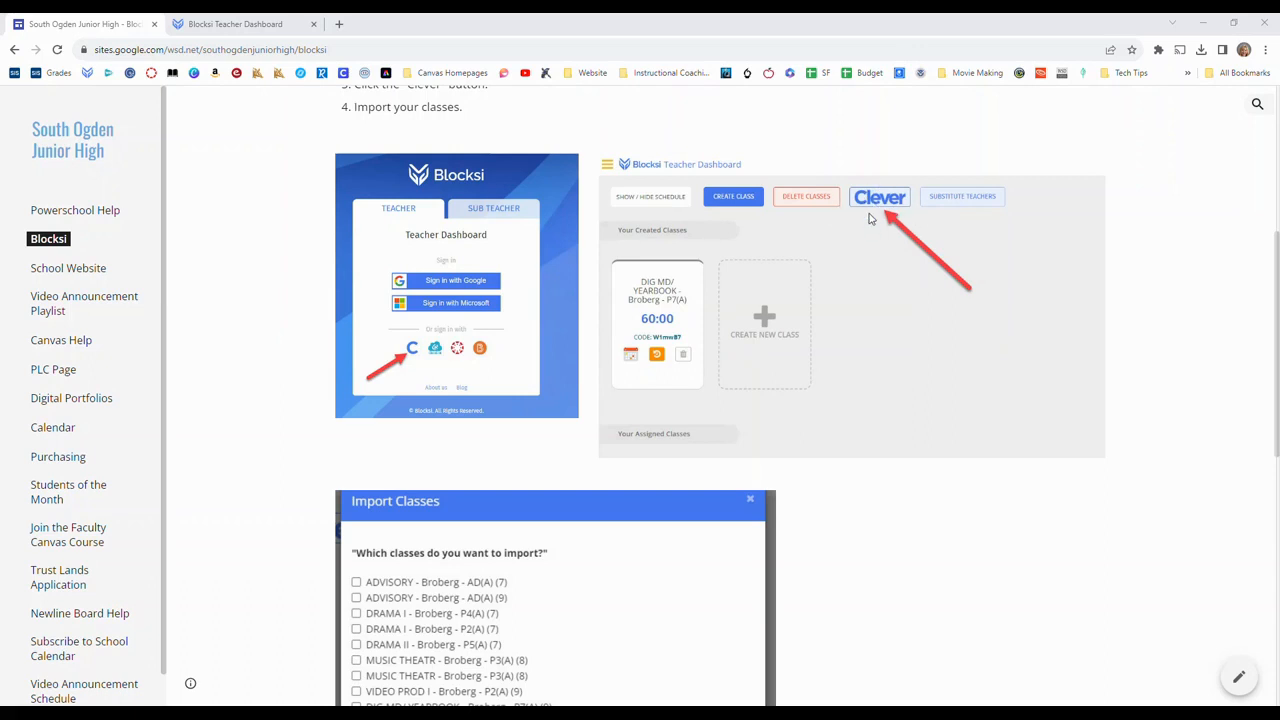
Edit the class, check its colour and policy choices, and save its settings with the policy None.
{"action": "scroll", "coordinate": [868, 463], "scroll_direction": "down", "scroll_amount": 2}
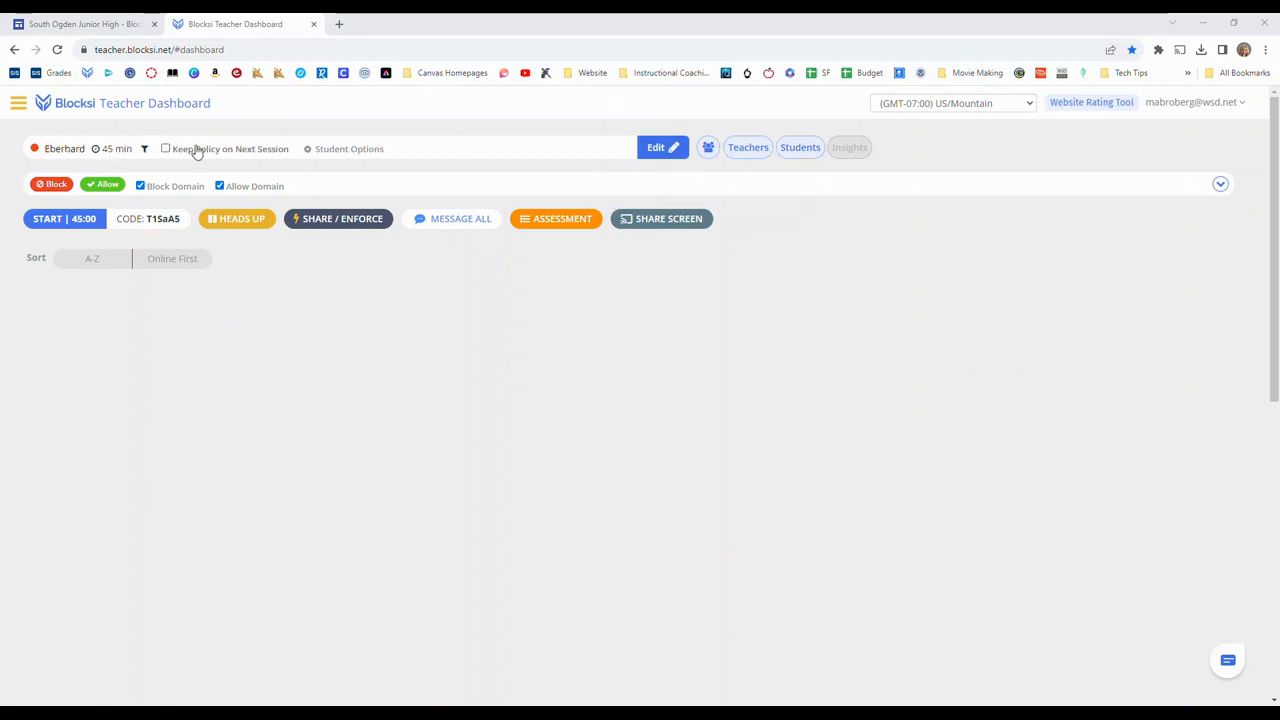
{"action": "left_click", "coordinate": [667, 154]}
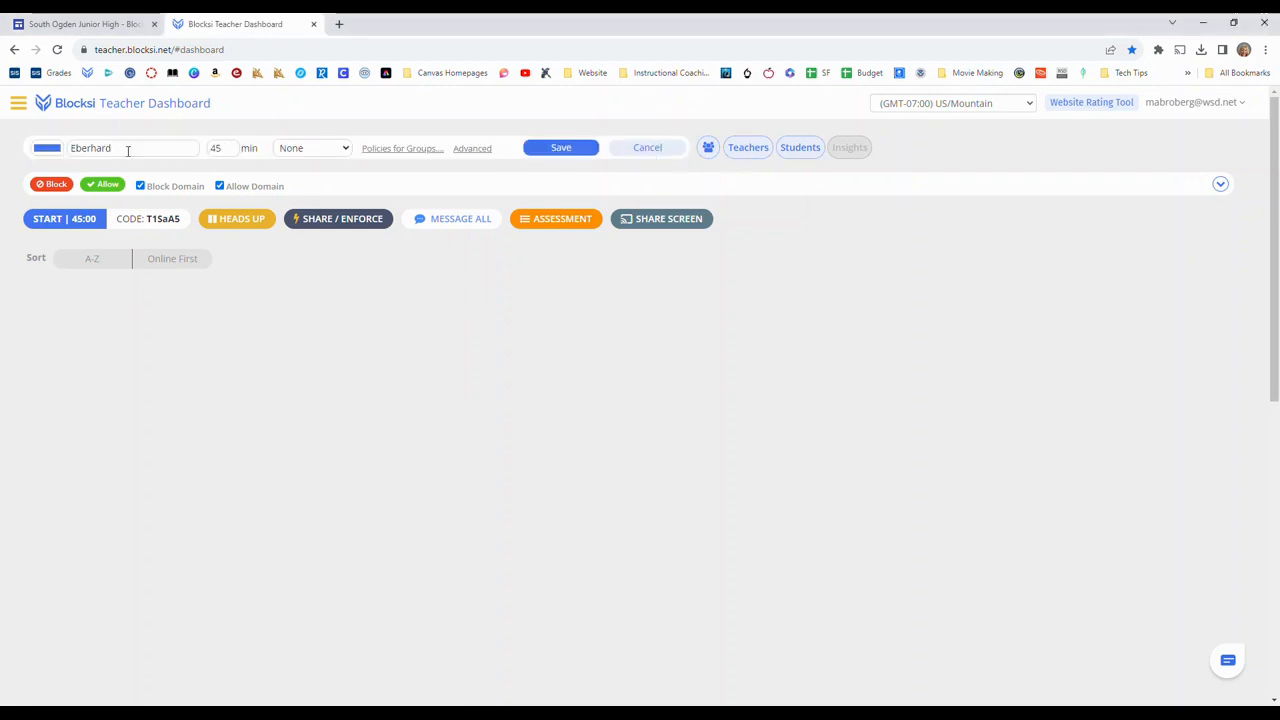
{"action": "left_click", "coordinate": [52, 148]}
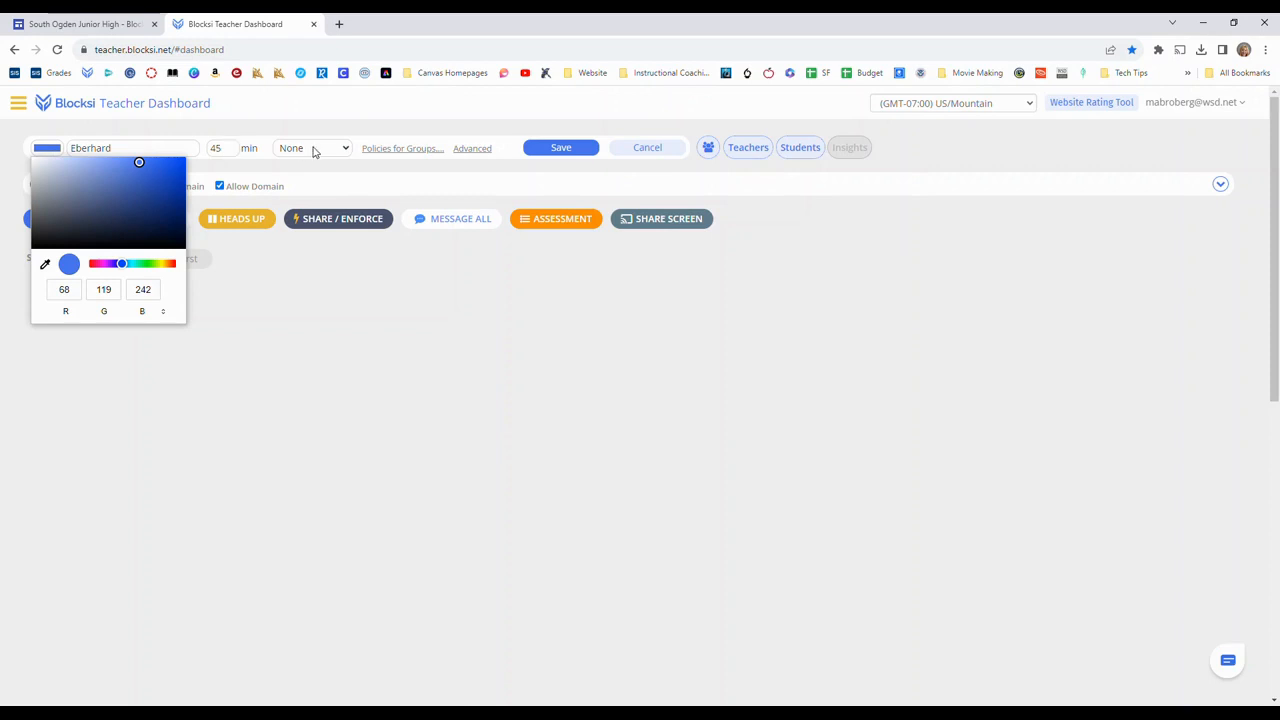
{"action": "left_click", "coordinate": [344, 150]}
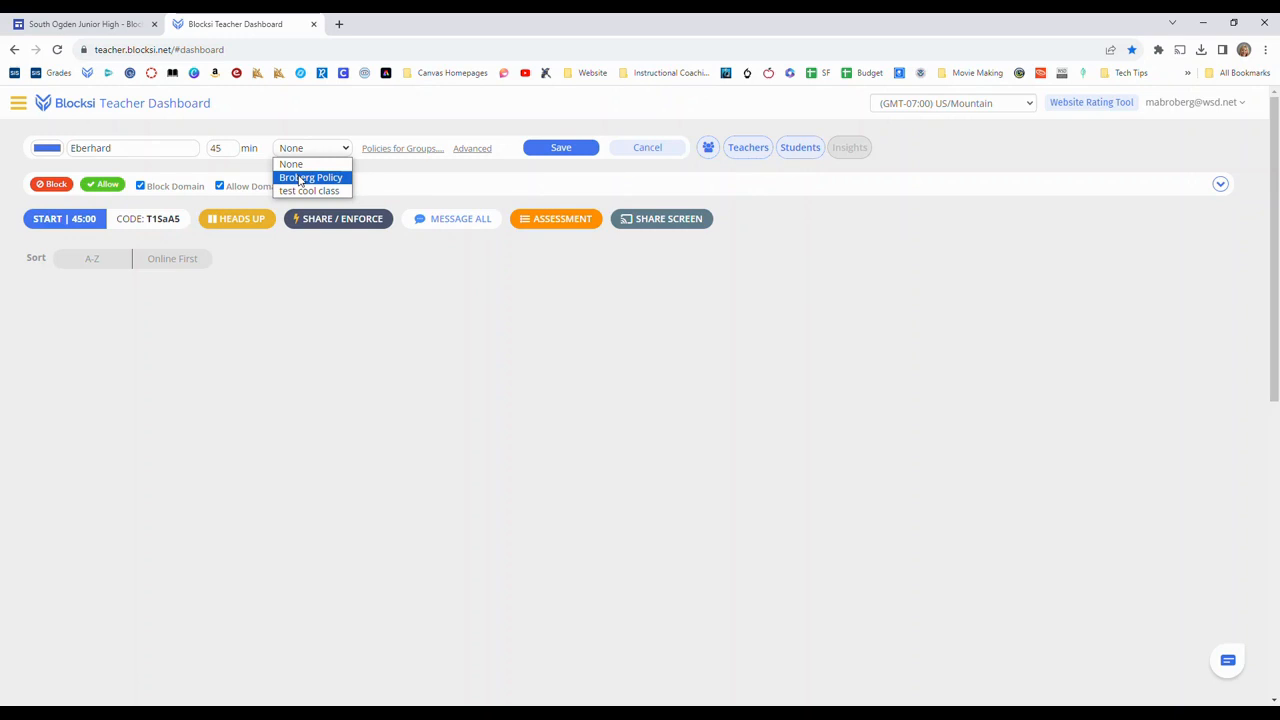
{"action": "left_click", "coordinate": [545, 148]}
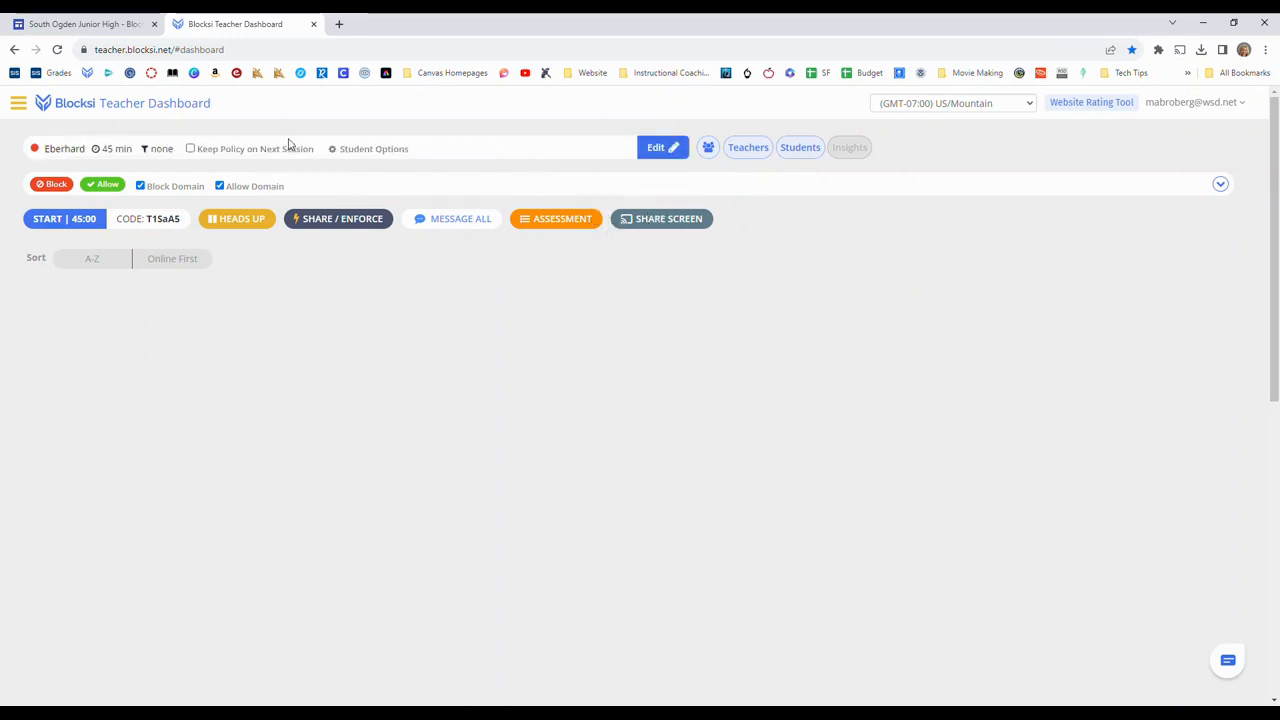
Check the class's student options and expand its blocked and allowed URL lists.
{"action": "left_click", "coordinate": [378, 148]}
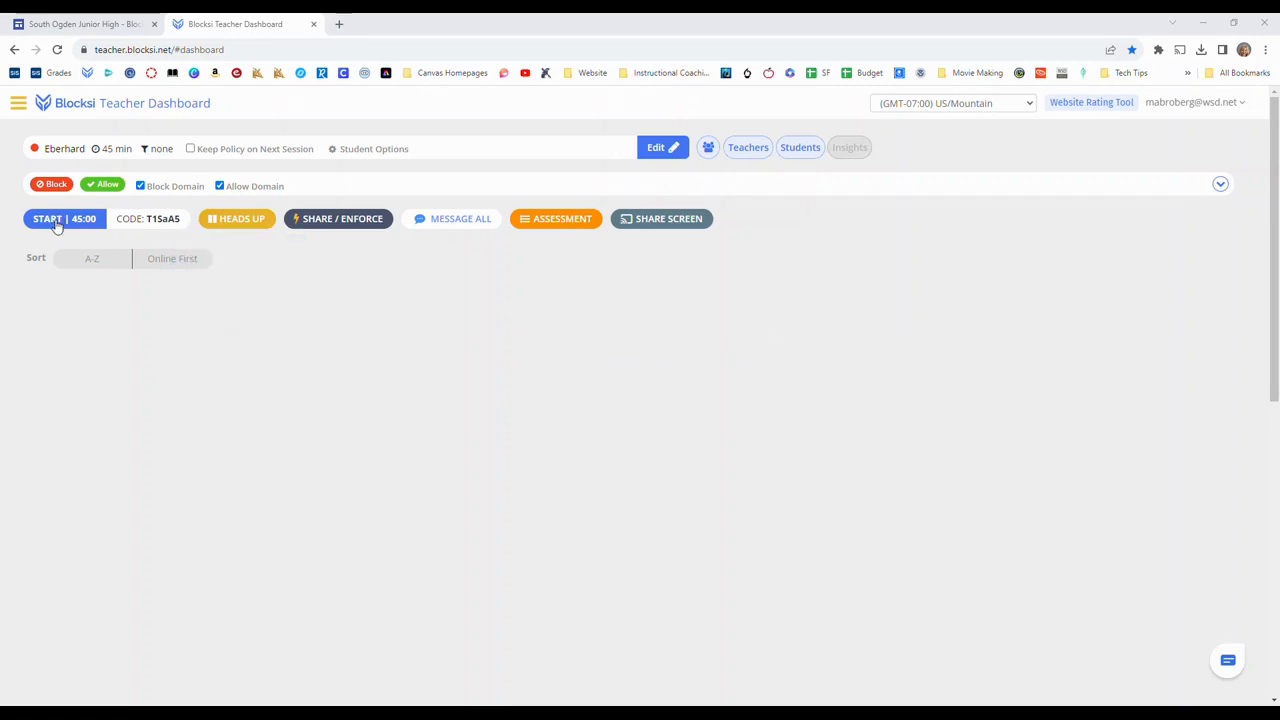
{"action": "left_click", "coordinate": [1220, 186]}
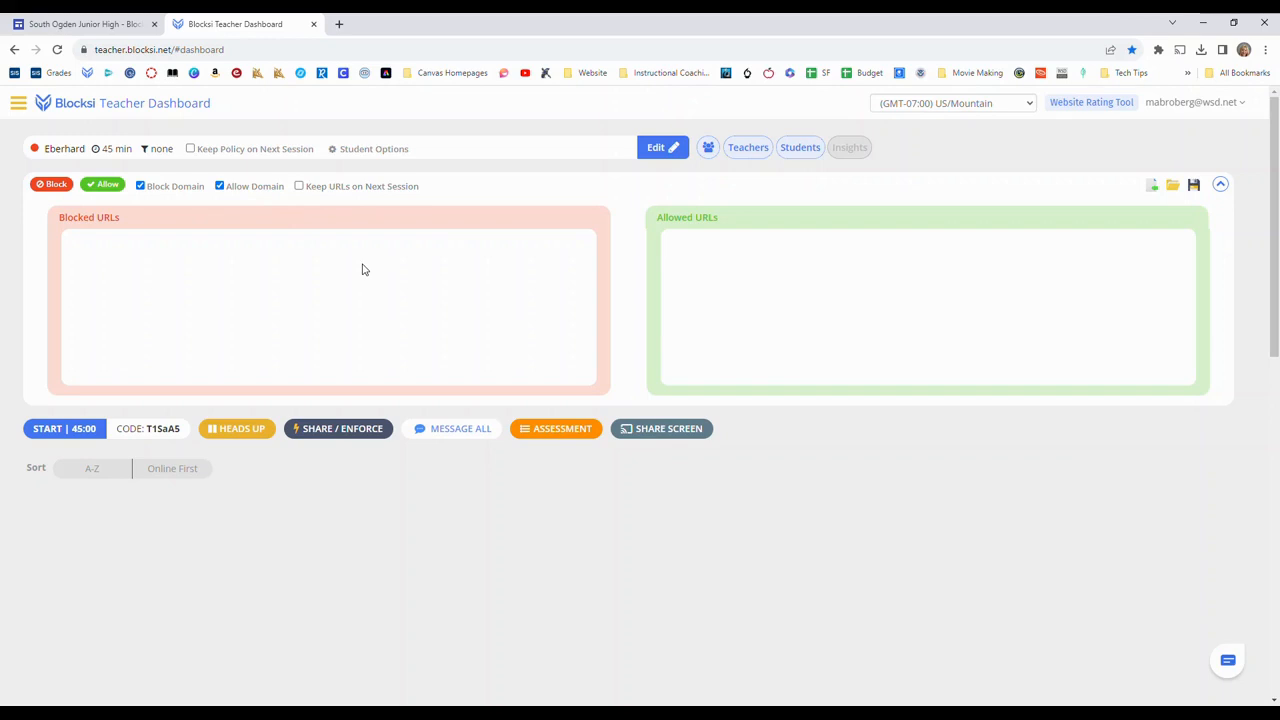
{"action": "left_click", "coordinate": [58, 26]}
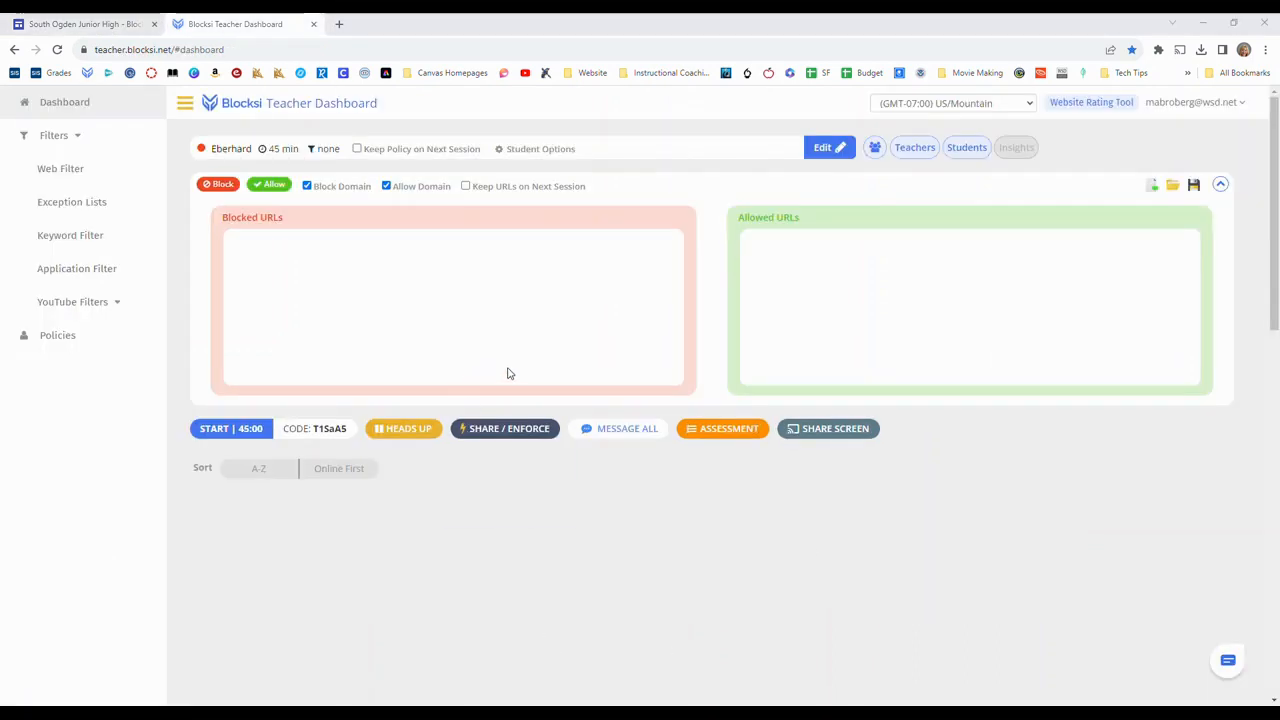
Open the existing web filter for editing, review its Security Risk categories, and try to save the filter.
{"action": "left_click", "coordinate": [68, 175]}
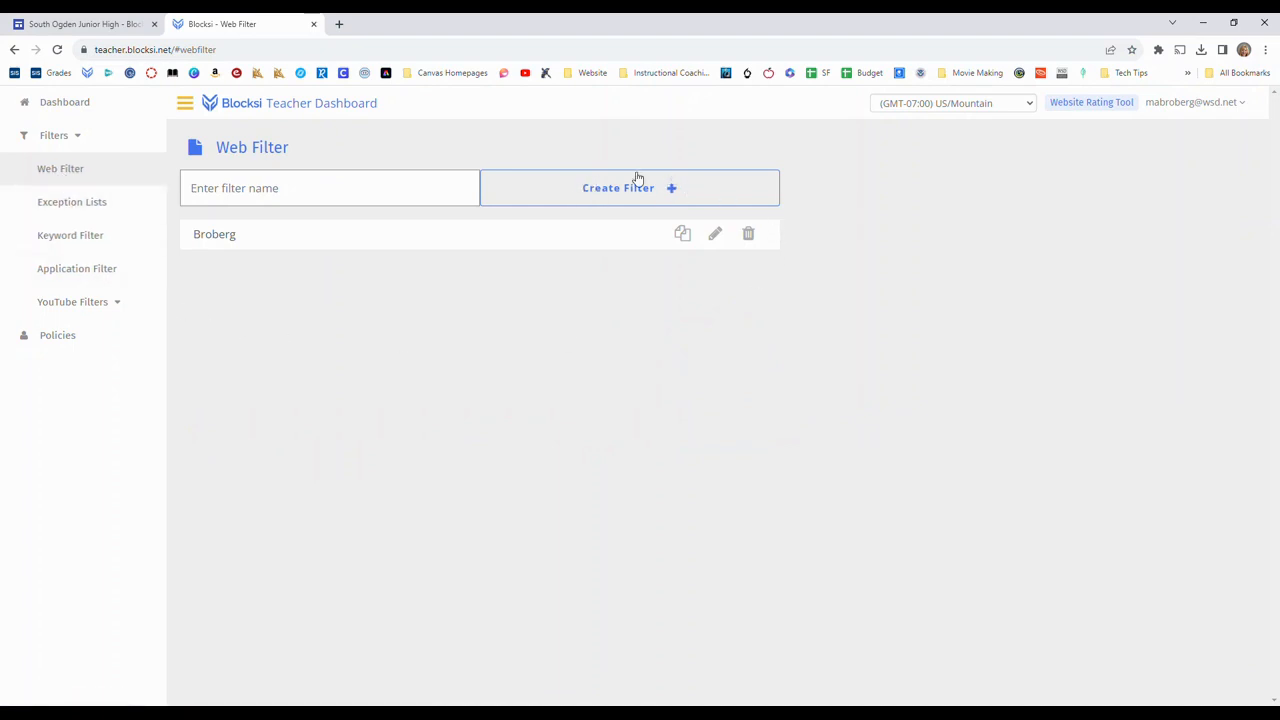
{"action": "left_click", "coordinate": [338, 185]}
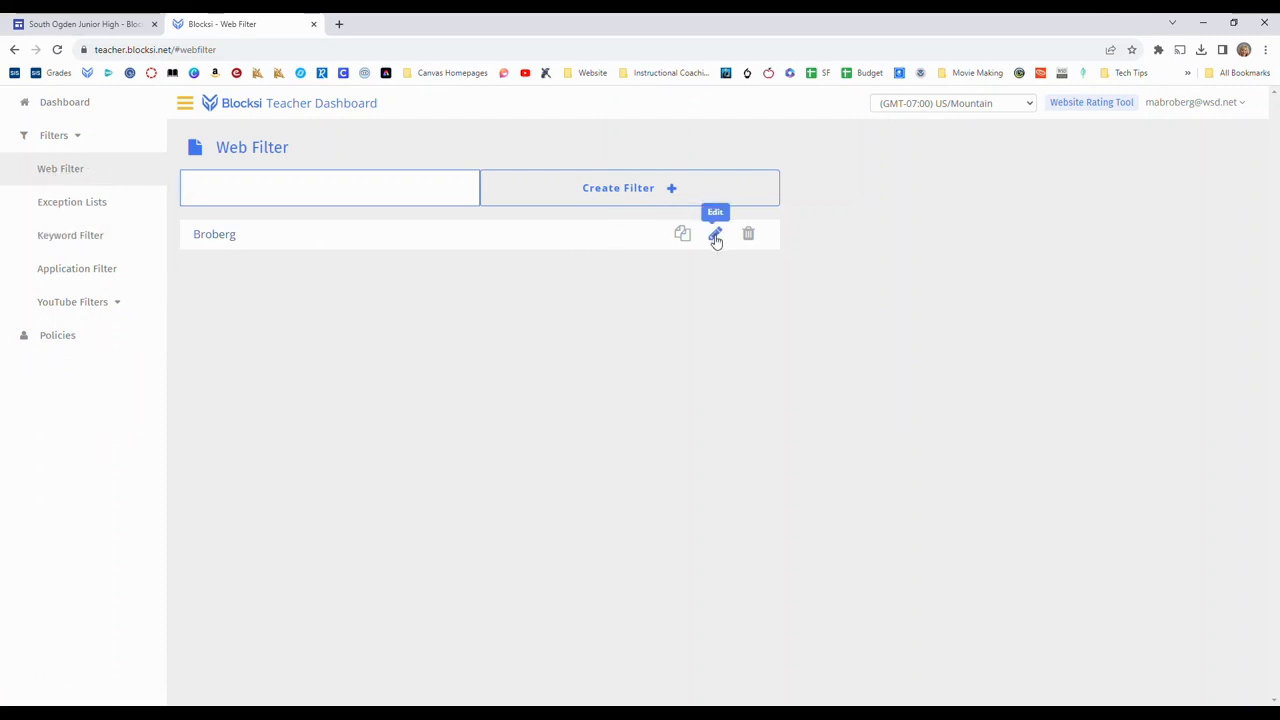
{"action": "left_click", "coordinate": [715, 235]}
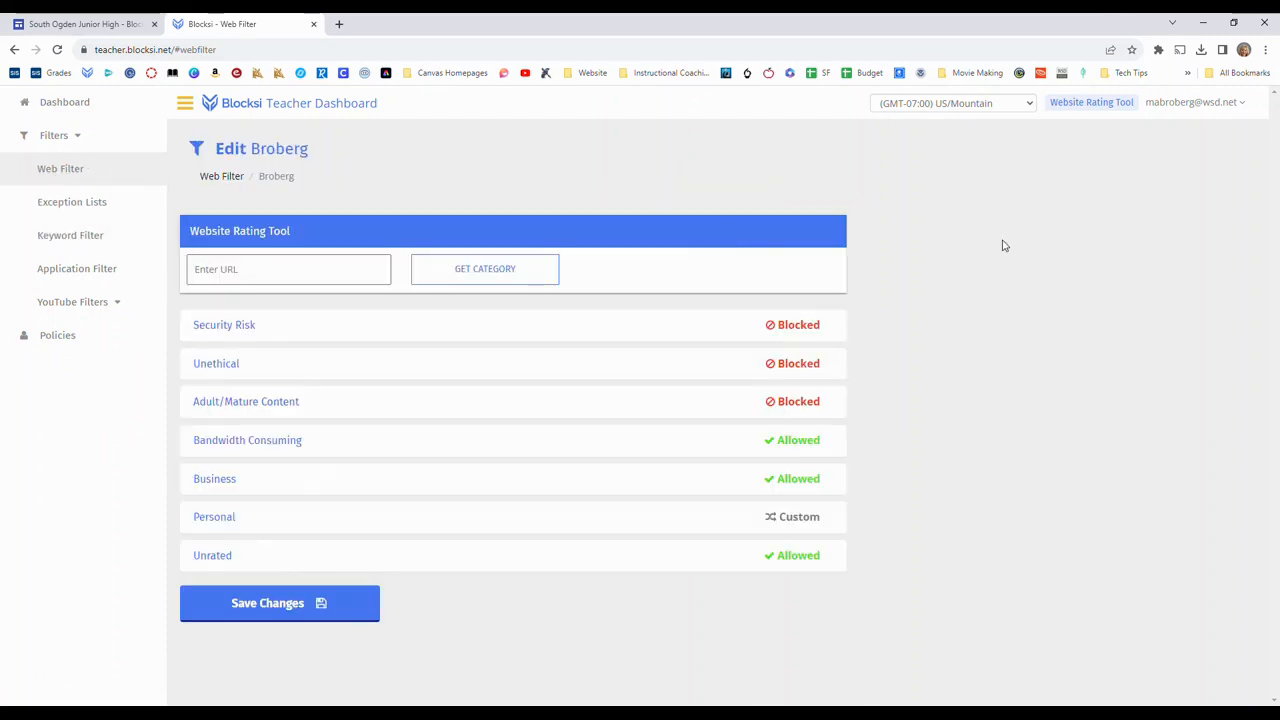
{"action": "left_click", "coordinate": [236, 327]}
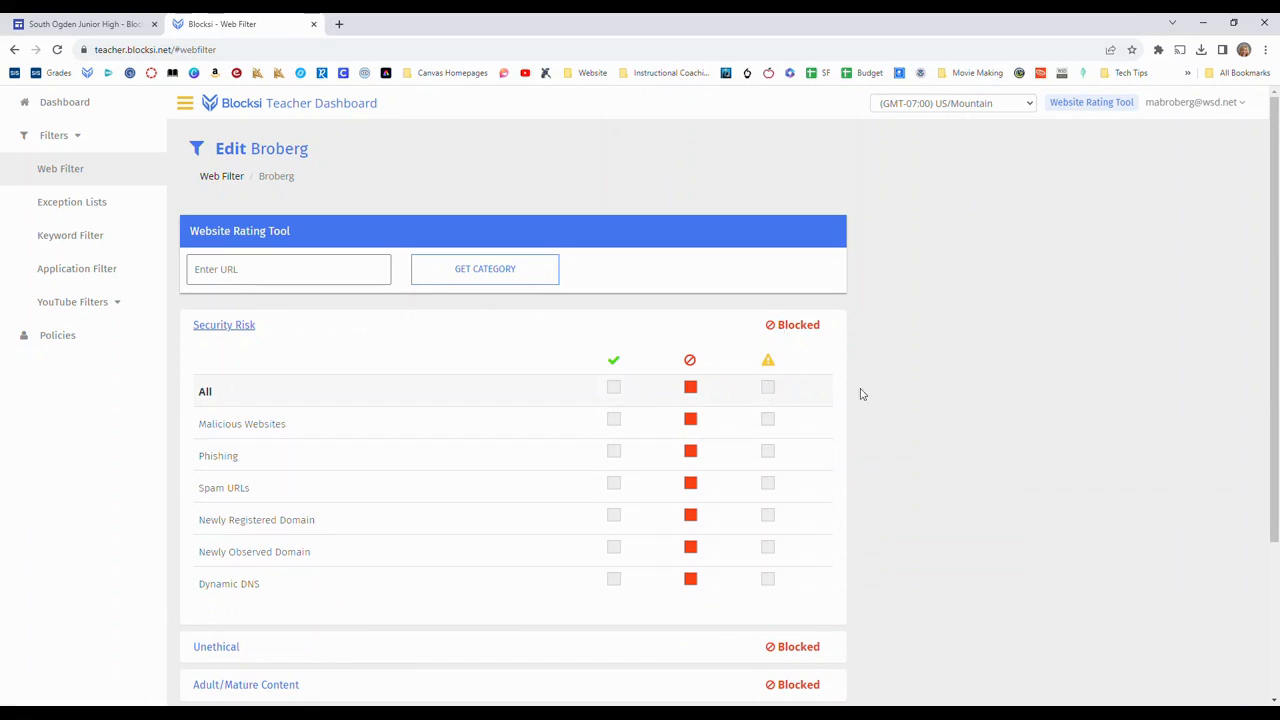
{"action": "scroll", "coordinate": [1010, 392], "scroll_direction": "down", "scroll_amount": 2}
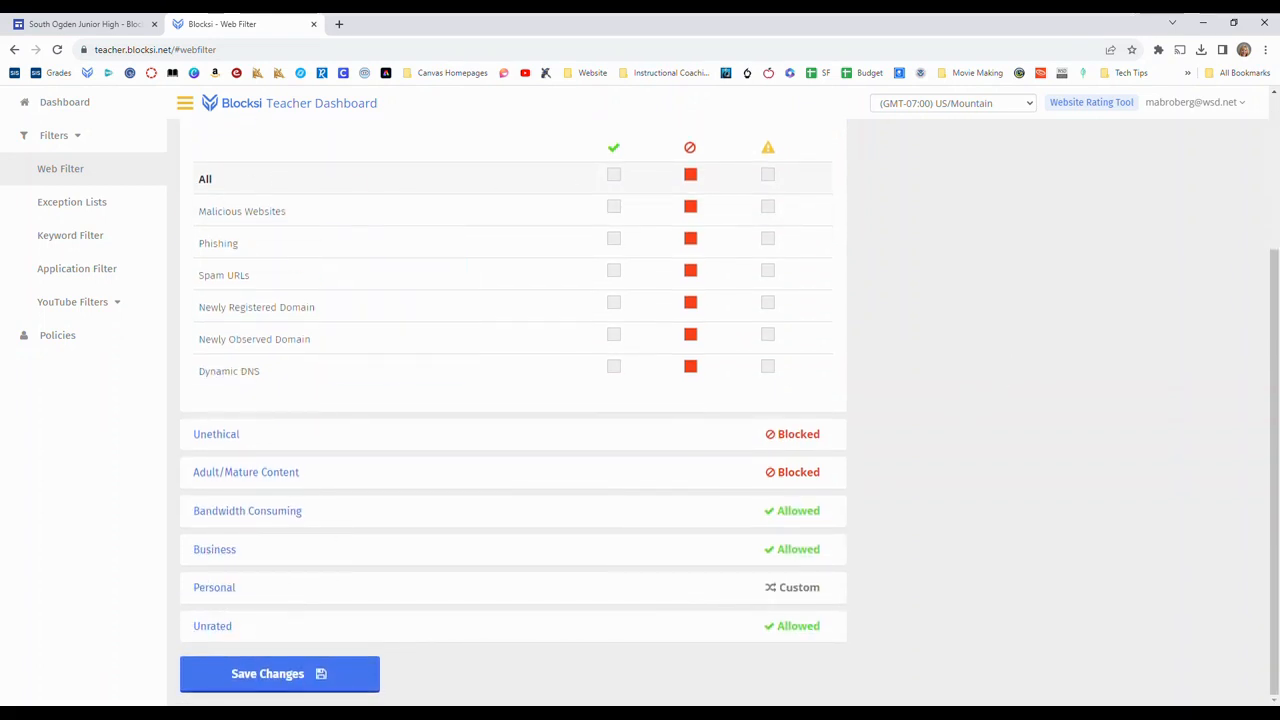
{"action": "left_click", "coordinate": [280, 674]}
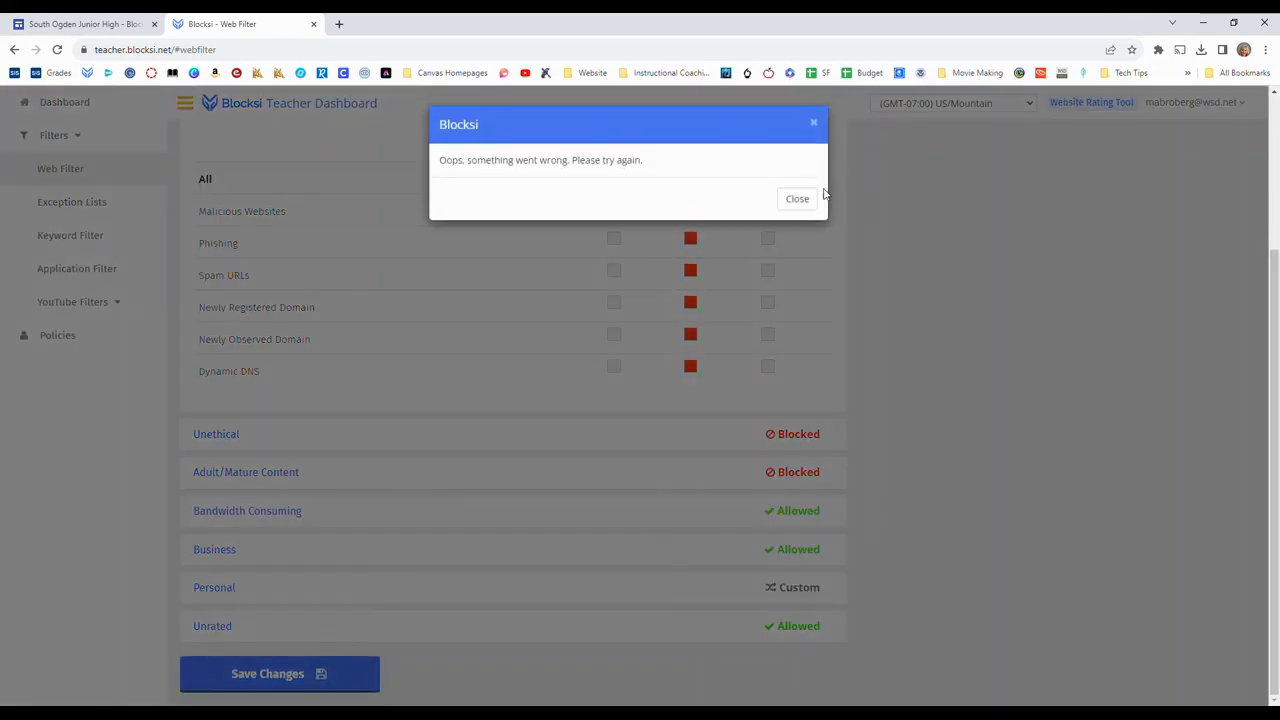
{"action": "left_click", "coordinate": [798, 199]}
Open the existing exception list for editing and review its URLs and their allow or block settings.
{"action": "left_click", "coordinate": [76, 203]}
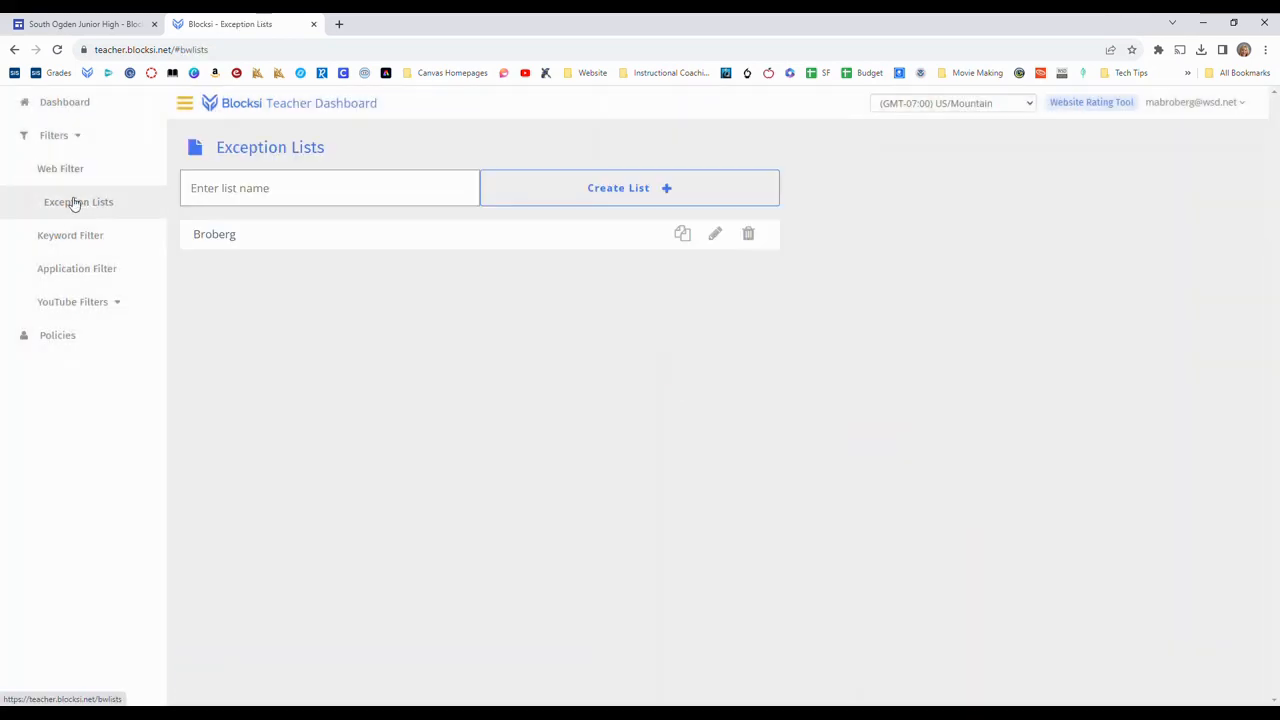
{"action": "left_click", "coordinate": [724, 238]}
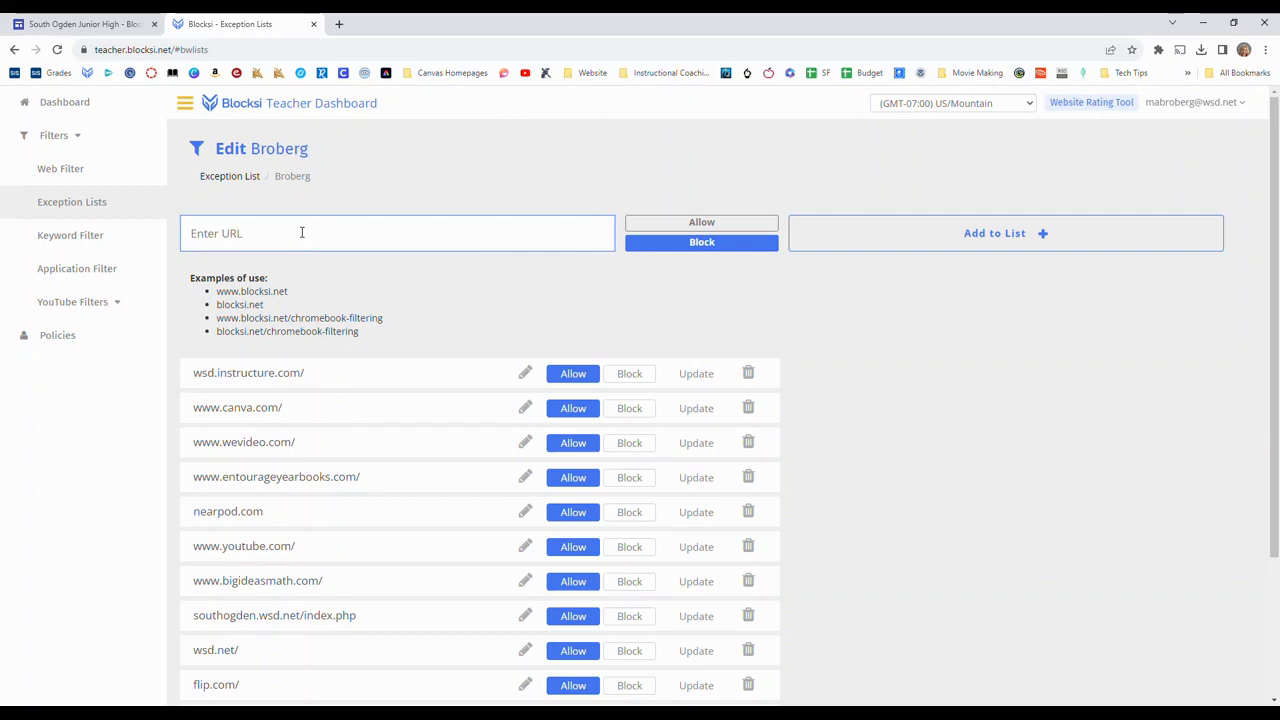
{"action": "scroll", "coordinate": [949, 457], "scroll_direction": "down", "scroll_amount": 1}
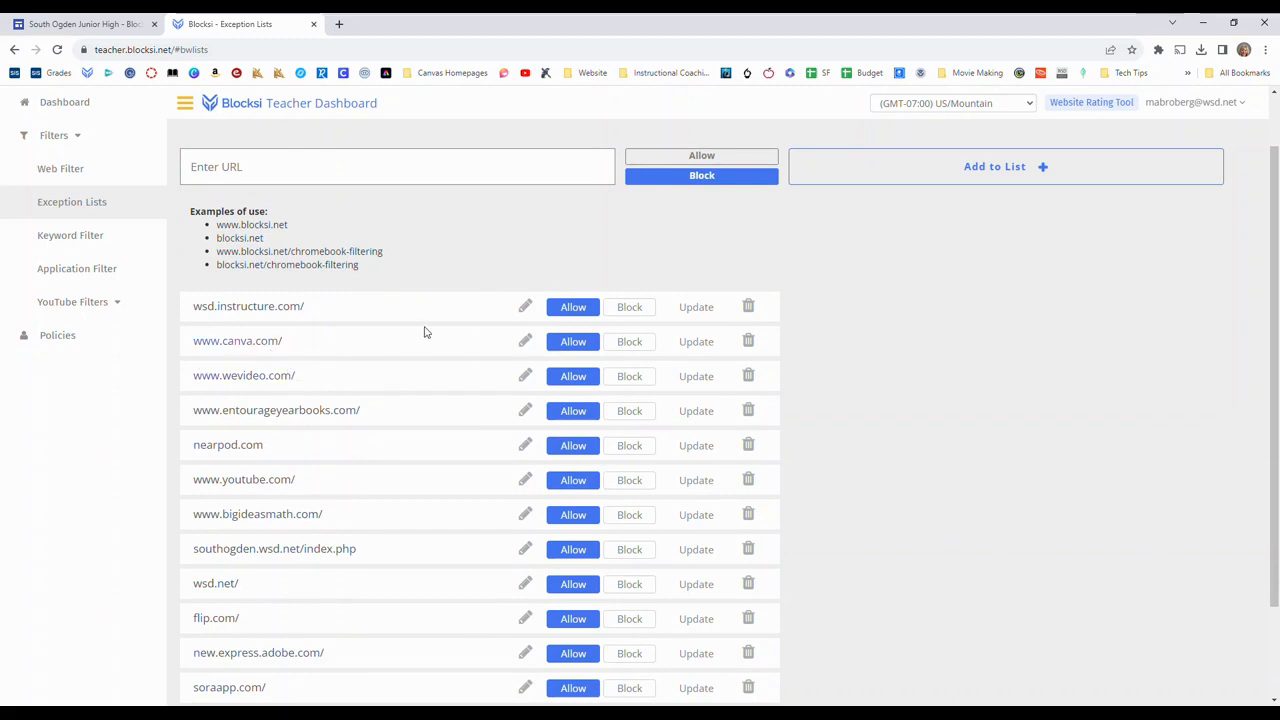
View the general keyword filters and examine the app permissions in the application filter "test a".
{"action": "left_click", "coordinate": [65, 236]}
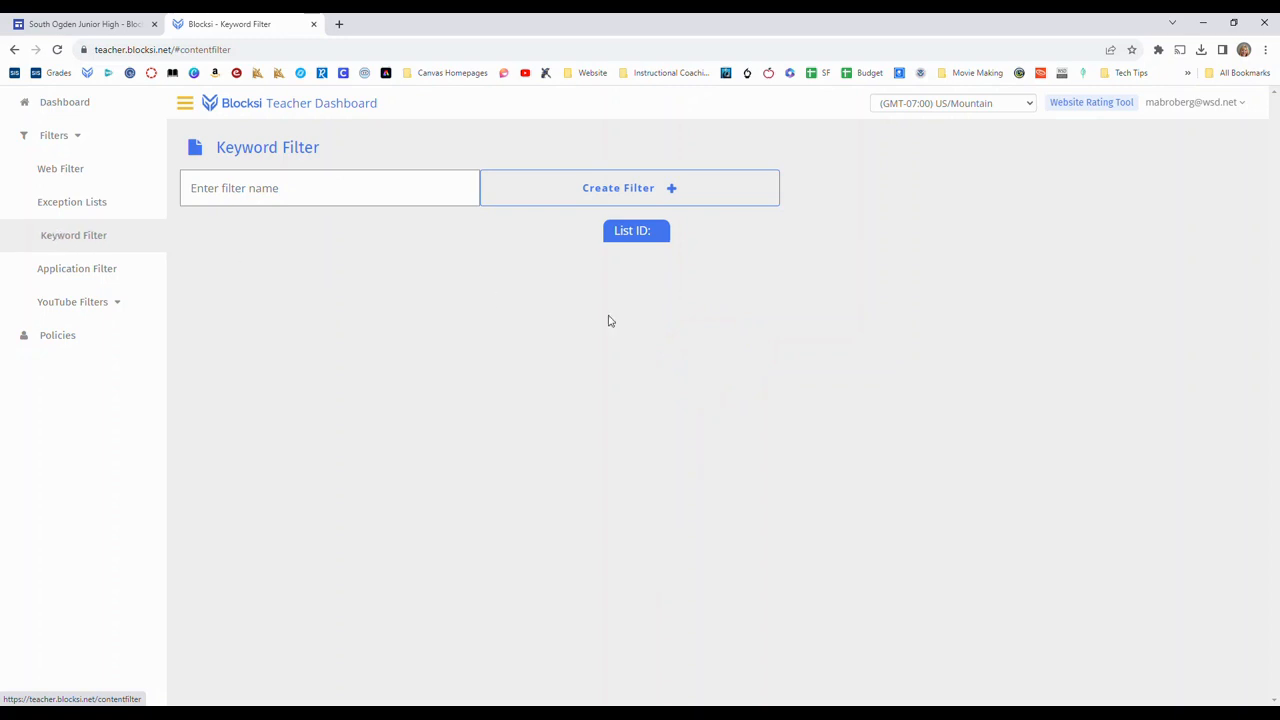
{"action": "left_click", "coordinate": [103, 269]}
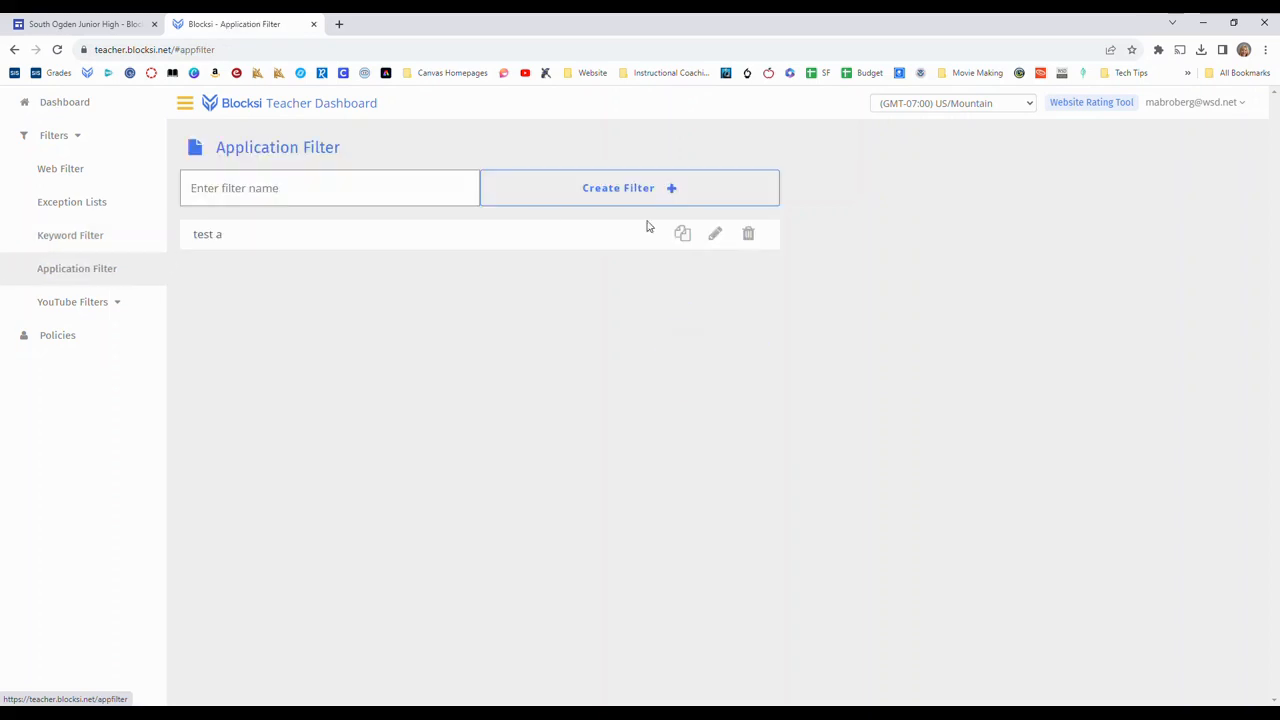
{"action": "left_click", "coordinate": [716, 234]}
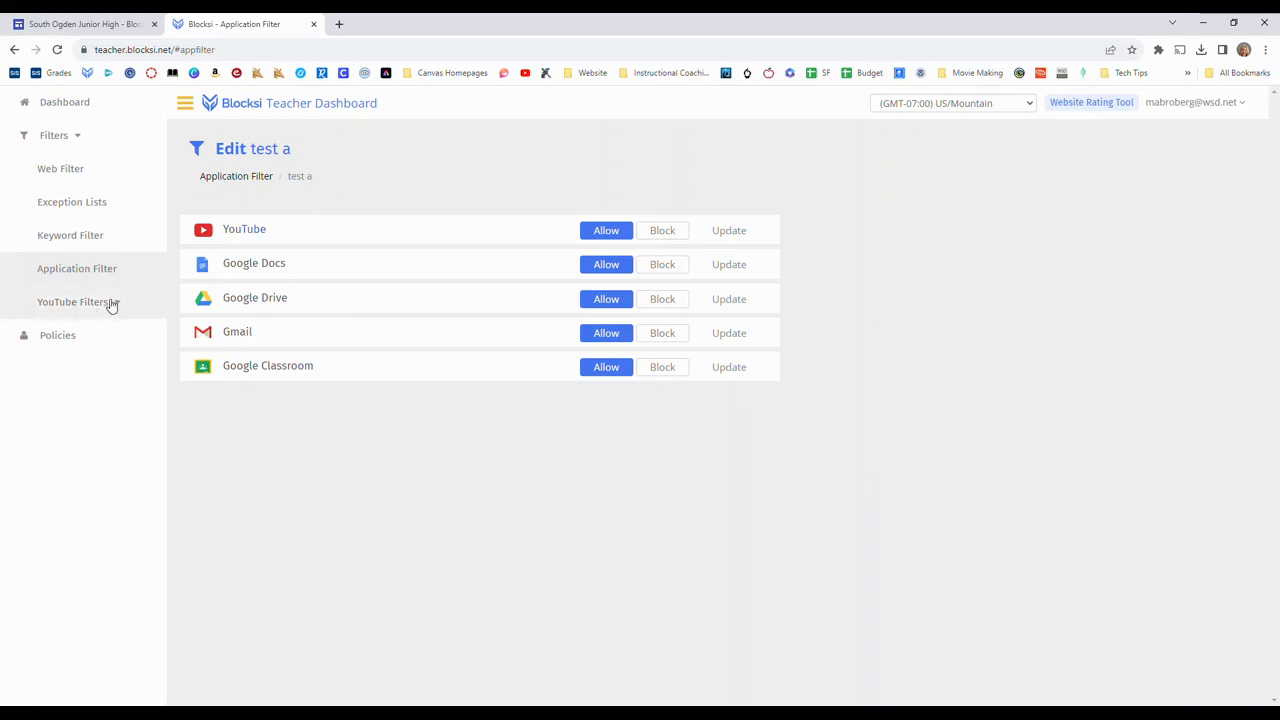
{"action": "left_click", "coordinate": [117, 258]}
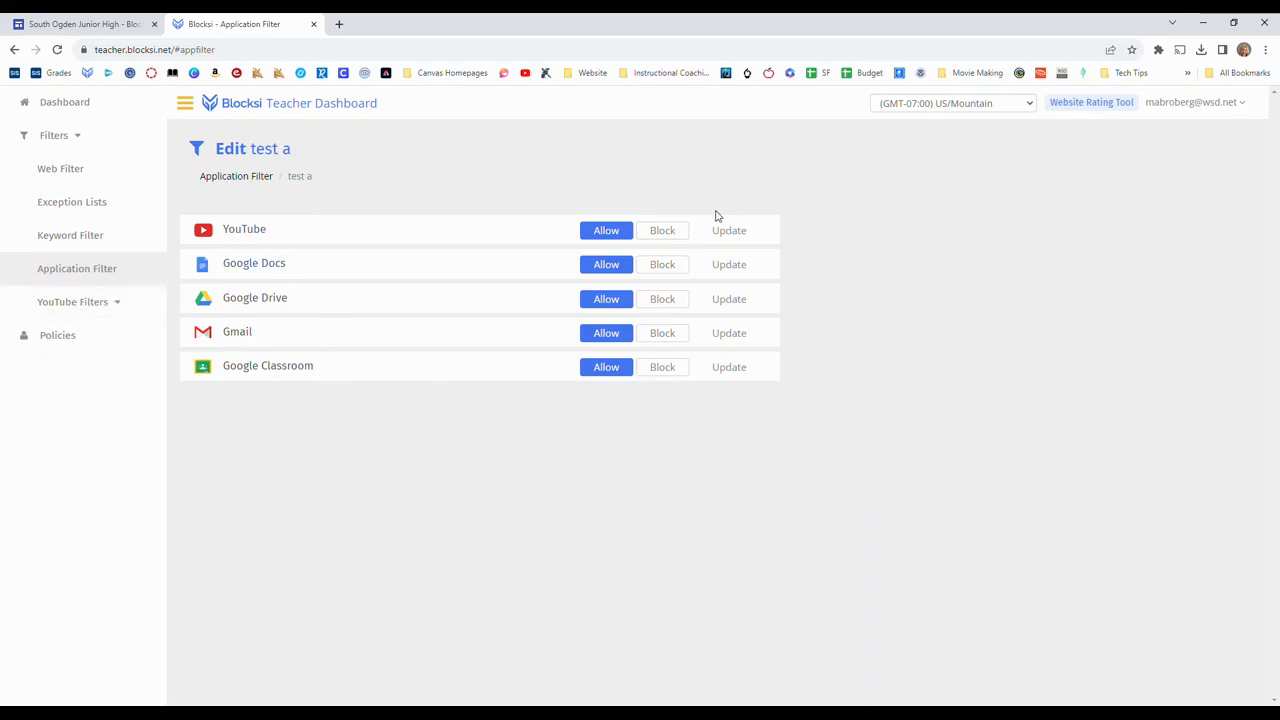
Open the existing YouTube category filter for editing and review which video categories are allowed or blocked.
{"action": "left_click", "coordinate": [108, 306]}
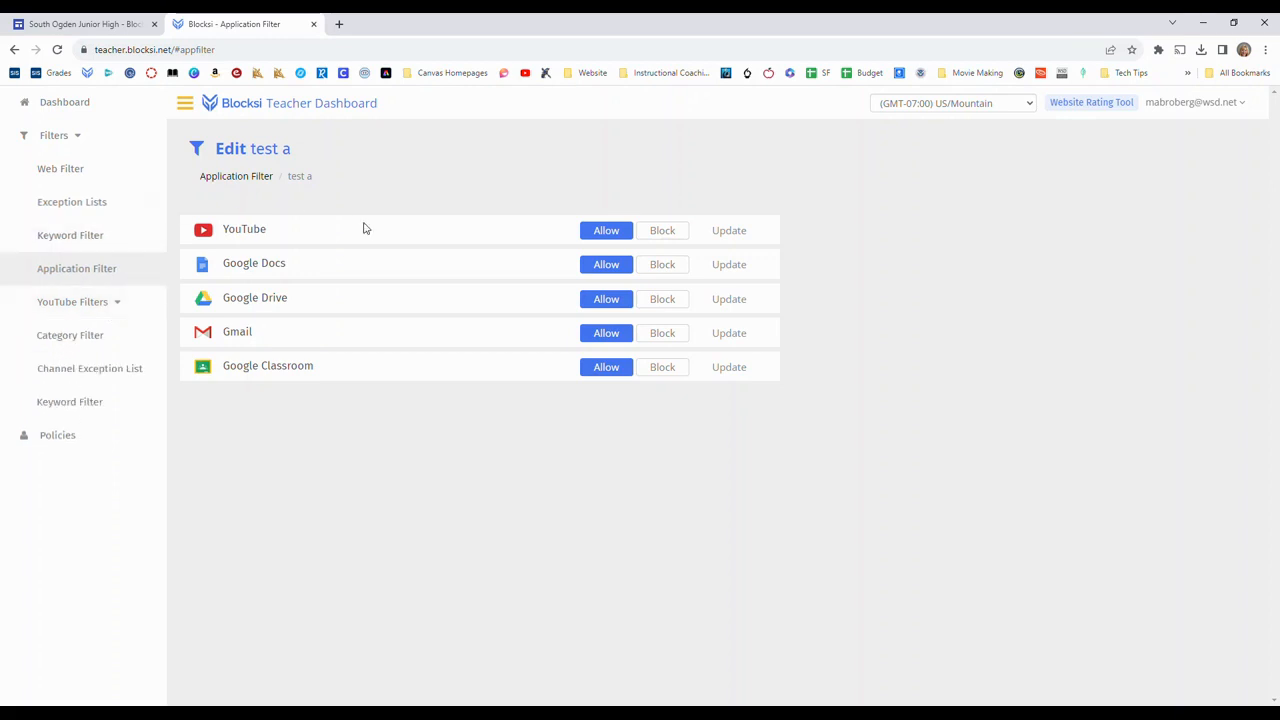
{"action": "left_click", "coordinate": [73, 339]}
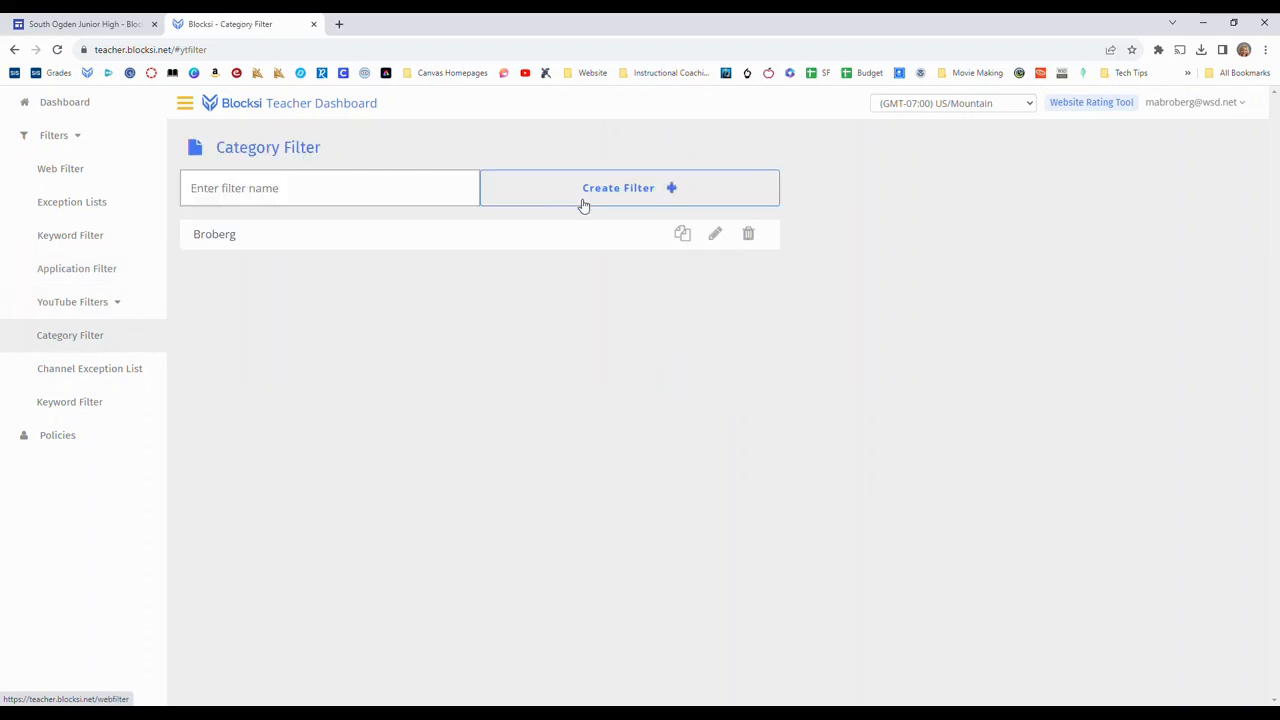
{"action": "left_click", "coordinate": [716, 235]}
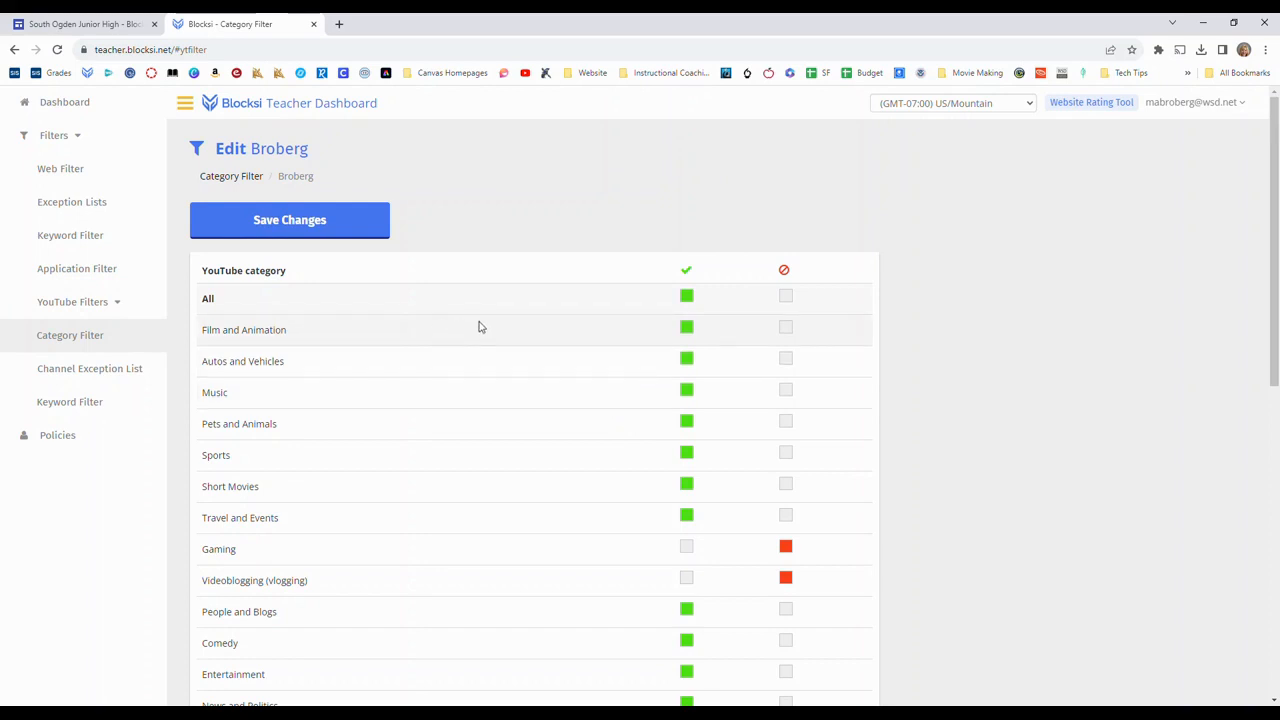
{"action": "scroll", "coordinate": [451, 338], "scroll_direction": "down", "scroll_amount": 2}
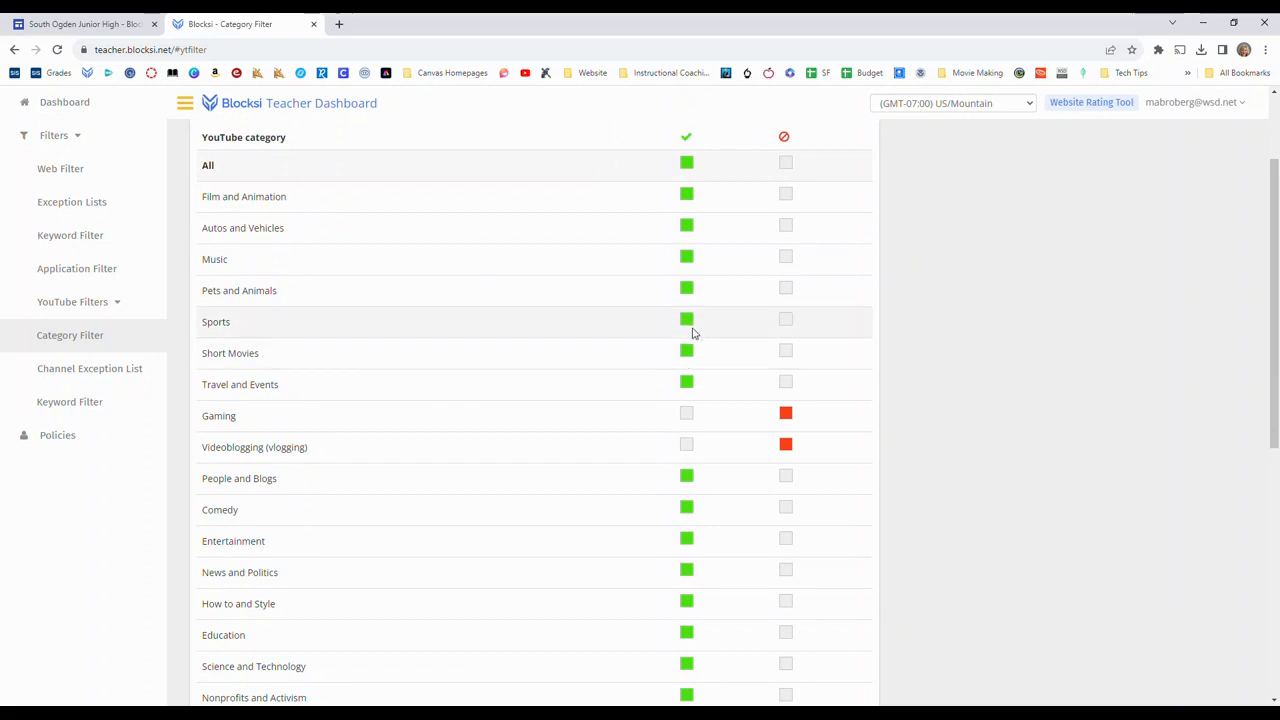
{"action": "scroll", "coordinate": [860, 282], "scroll_direction": "down", "scroll_amount": 1}
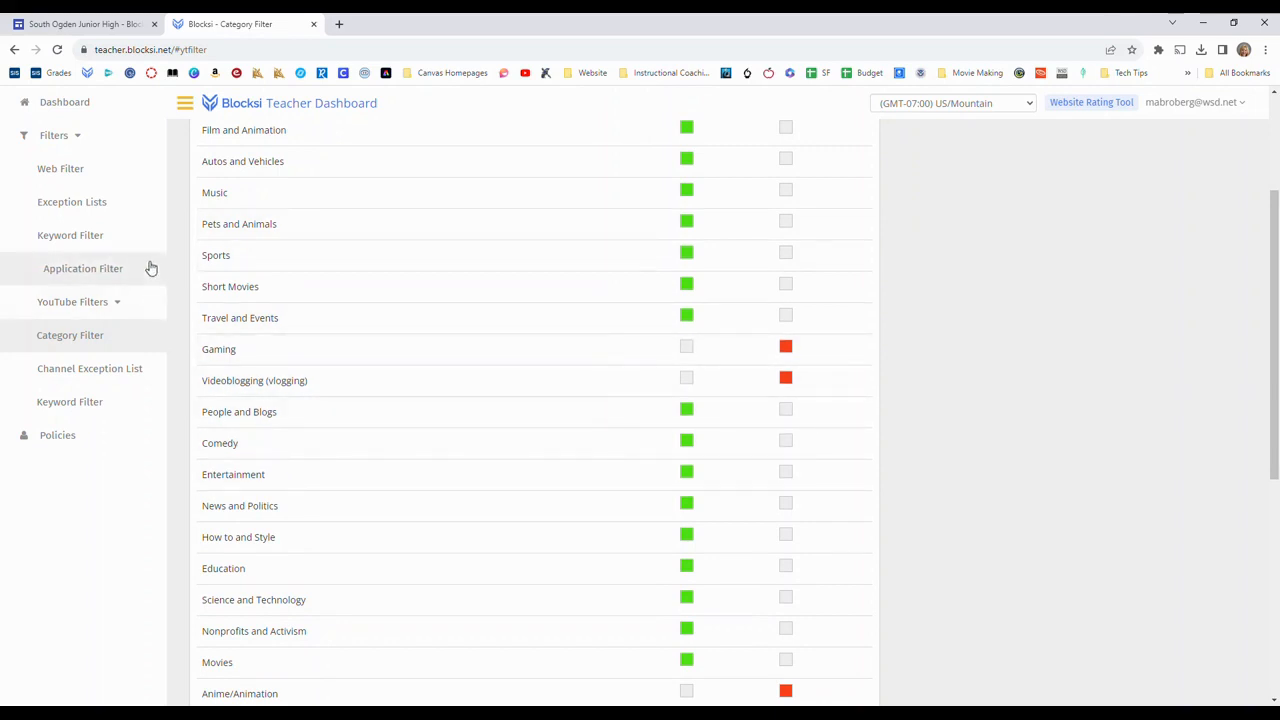
View the YouTube channel exception lists and open the existing YouTube keyword filter for editing.
{"action": "left_click", "coordinate": [89, 370]}
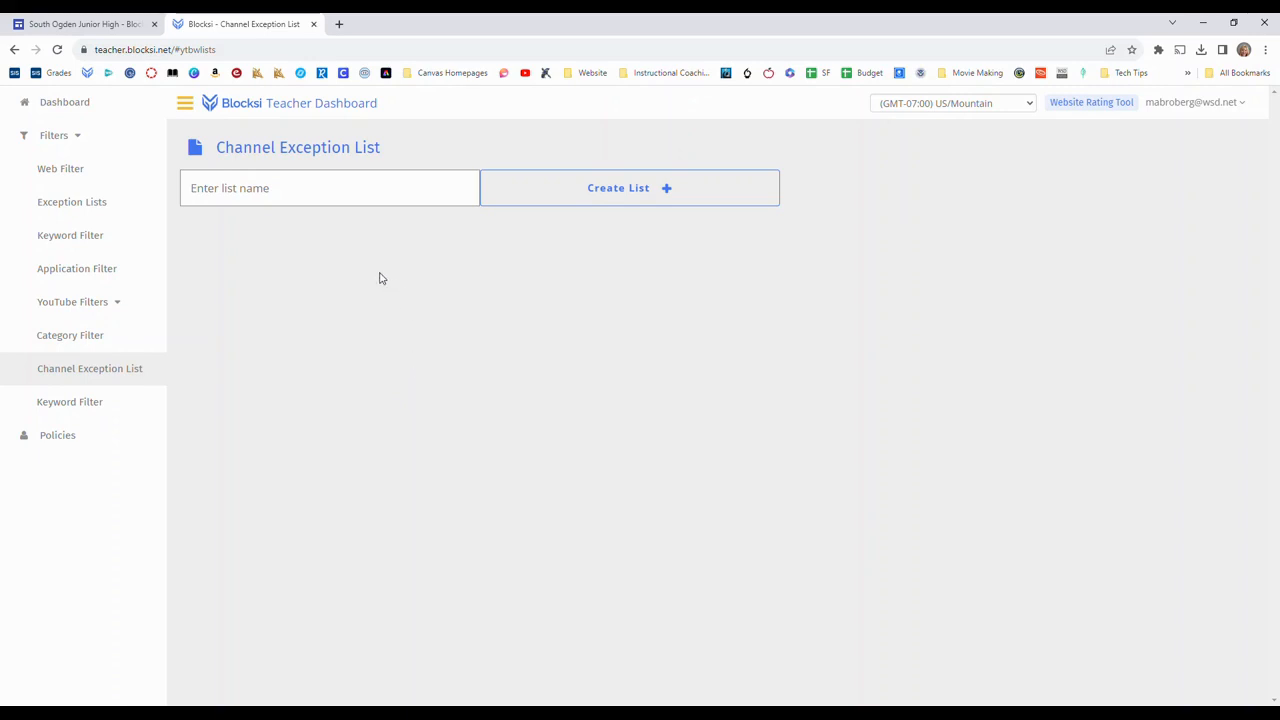
{"action": "left_click", "coordinate": [63, 403]}
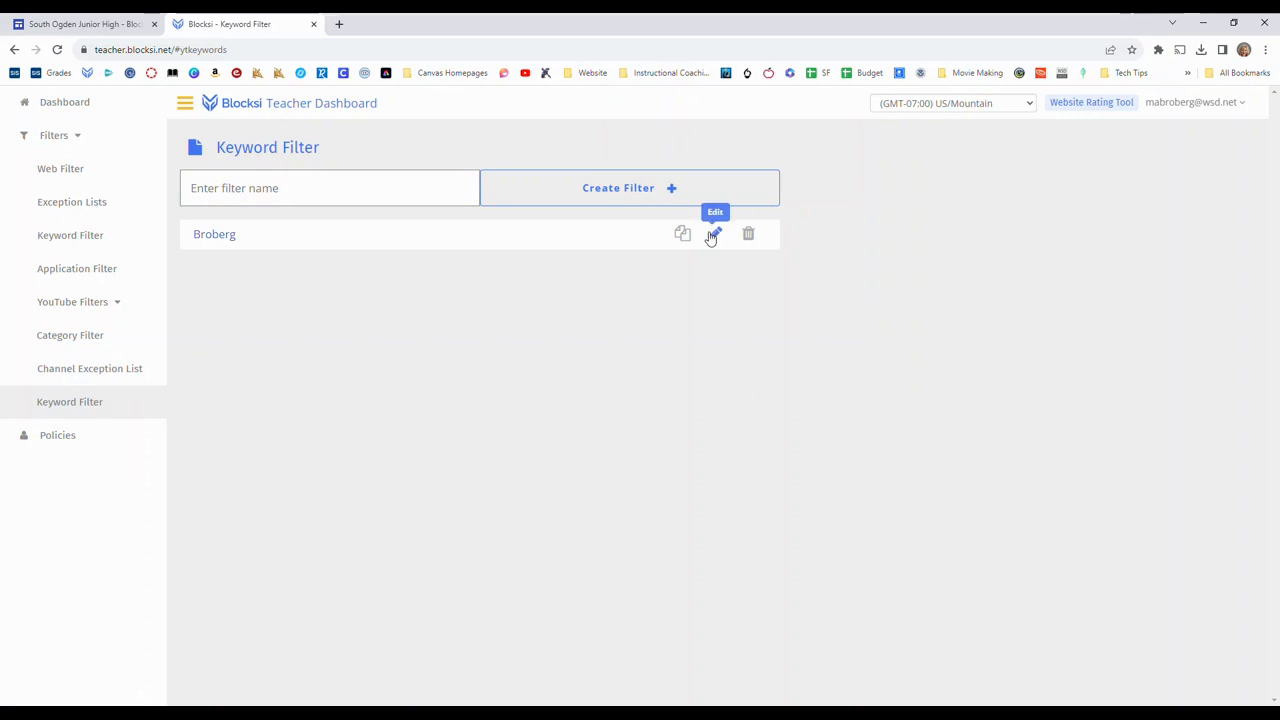
{"action": "left_click", "coordinate": [714, 234]}
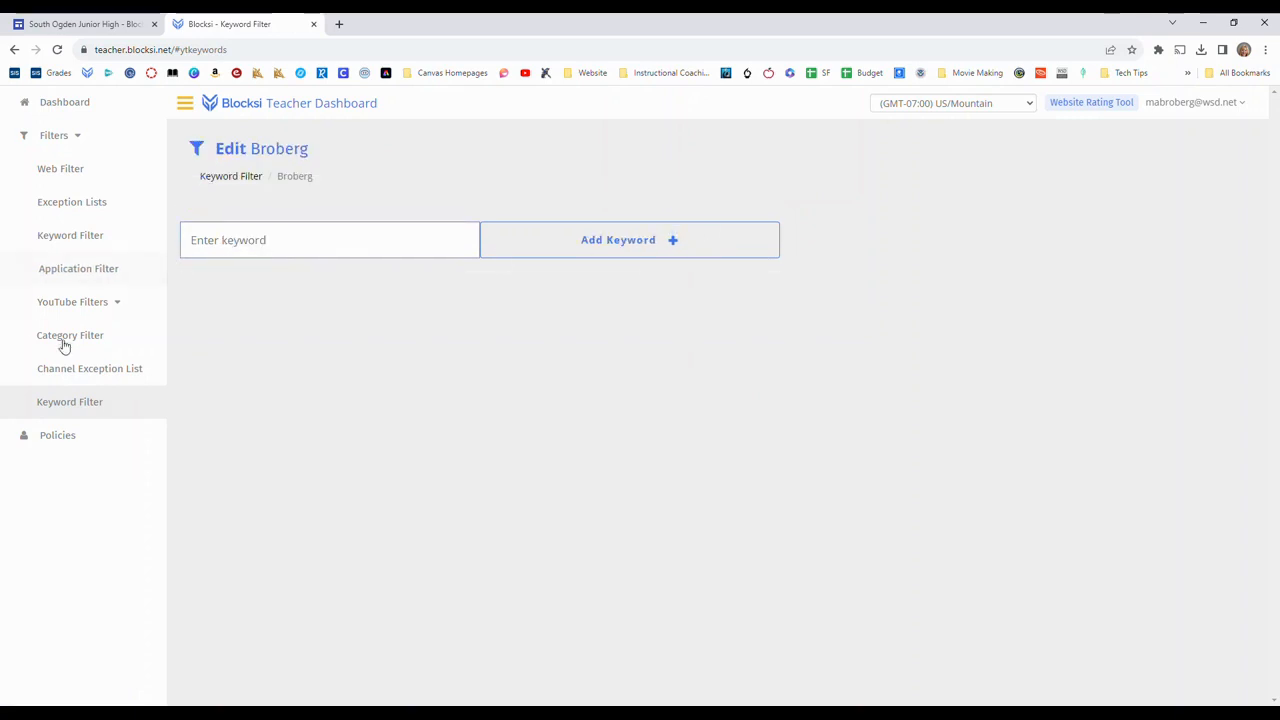
Open the teacher's own policy in the policy table, check its web filter choices, and save the policy.
{"action": "left_click", "coordinate": [50, 438]}
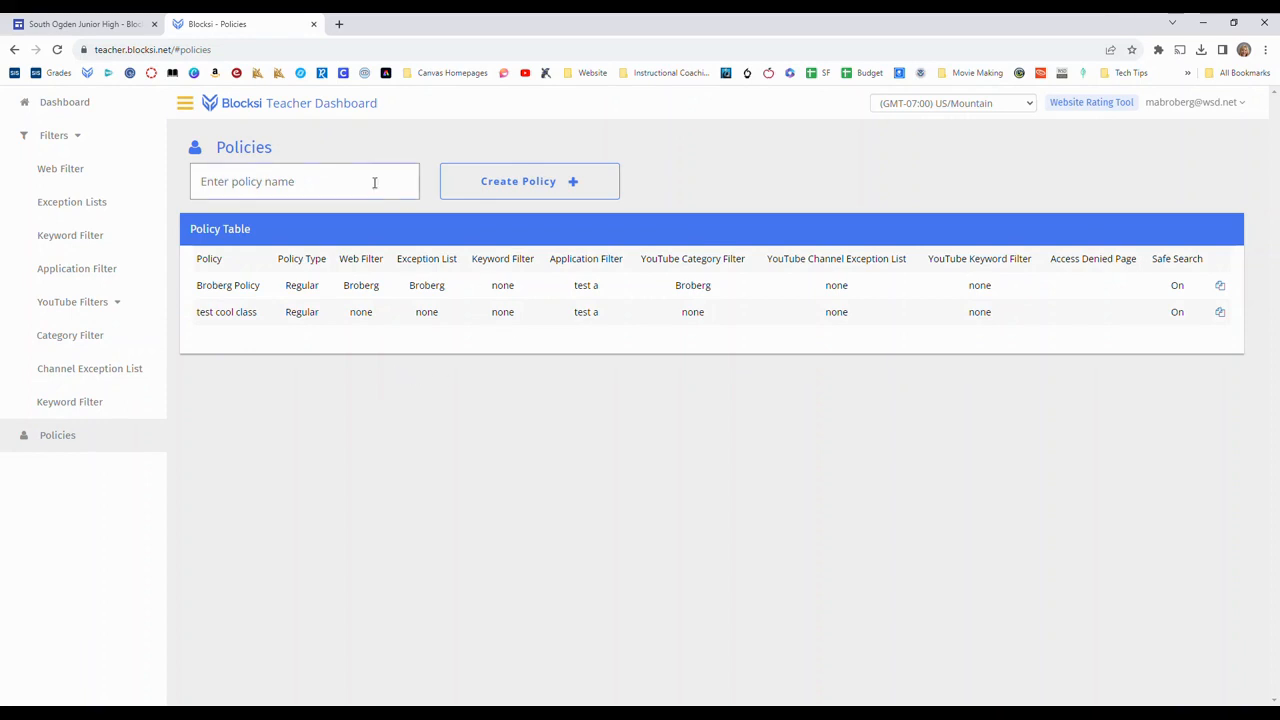
{"action": "left_click", "coordinate": [236, 179]}
{"action": "left_click", "coordinate": [231, 288]}
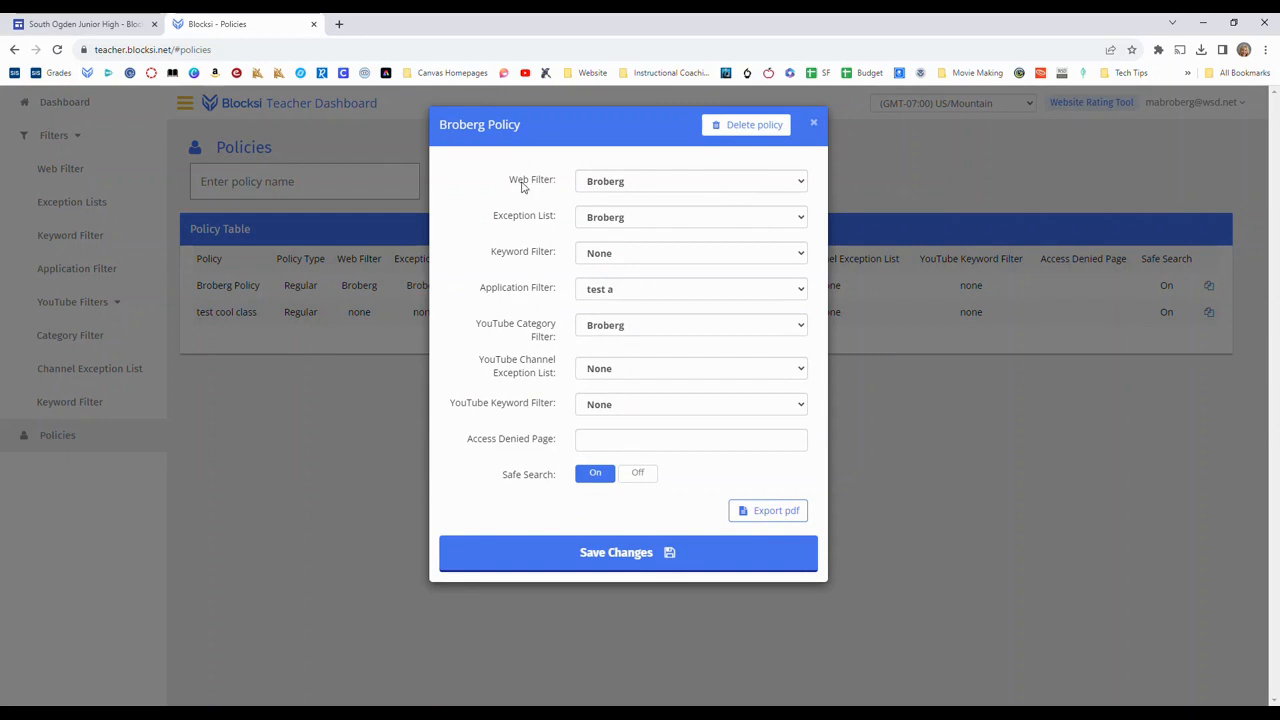
{"action": "left_click", "coordinate": [788, 184]}
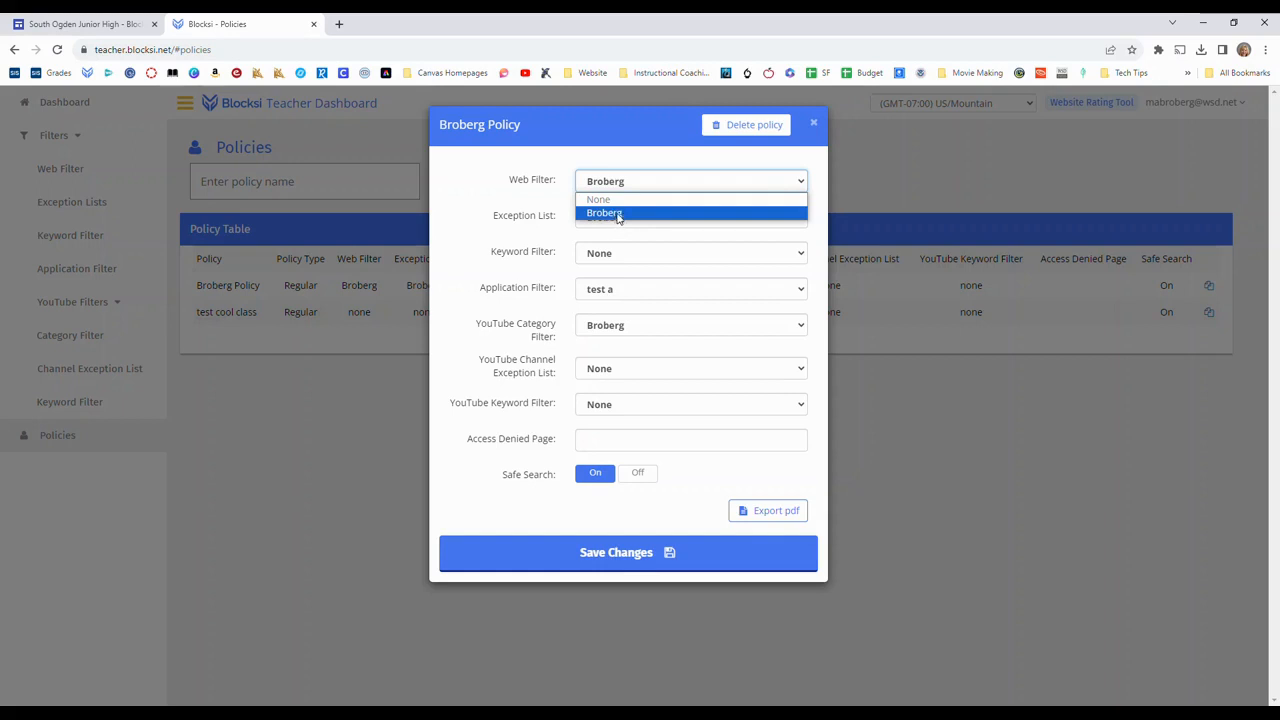
{"action": "left_click", "coordinate": [518, 160]}
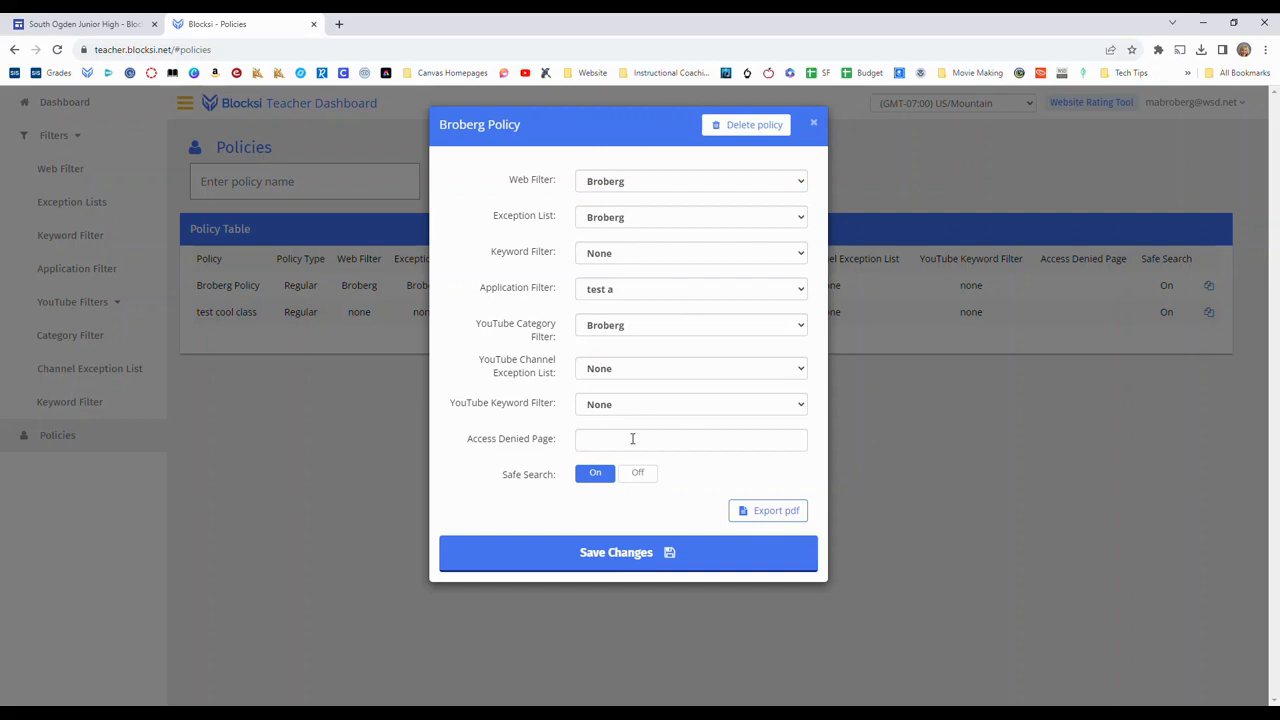
{"action": "left_click", "coordinate": [624, 557]}
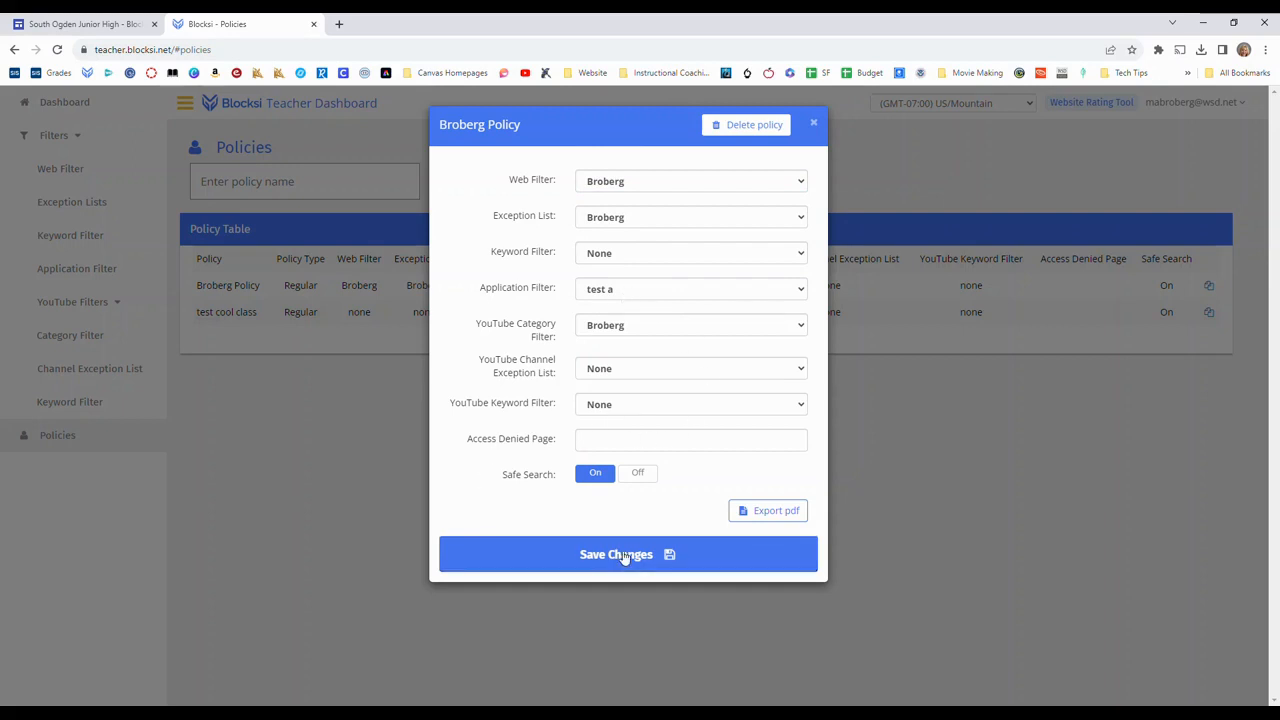
{"action": "left_click", "coordinate": [625, 557]}
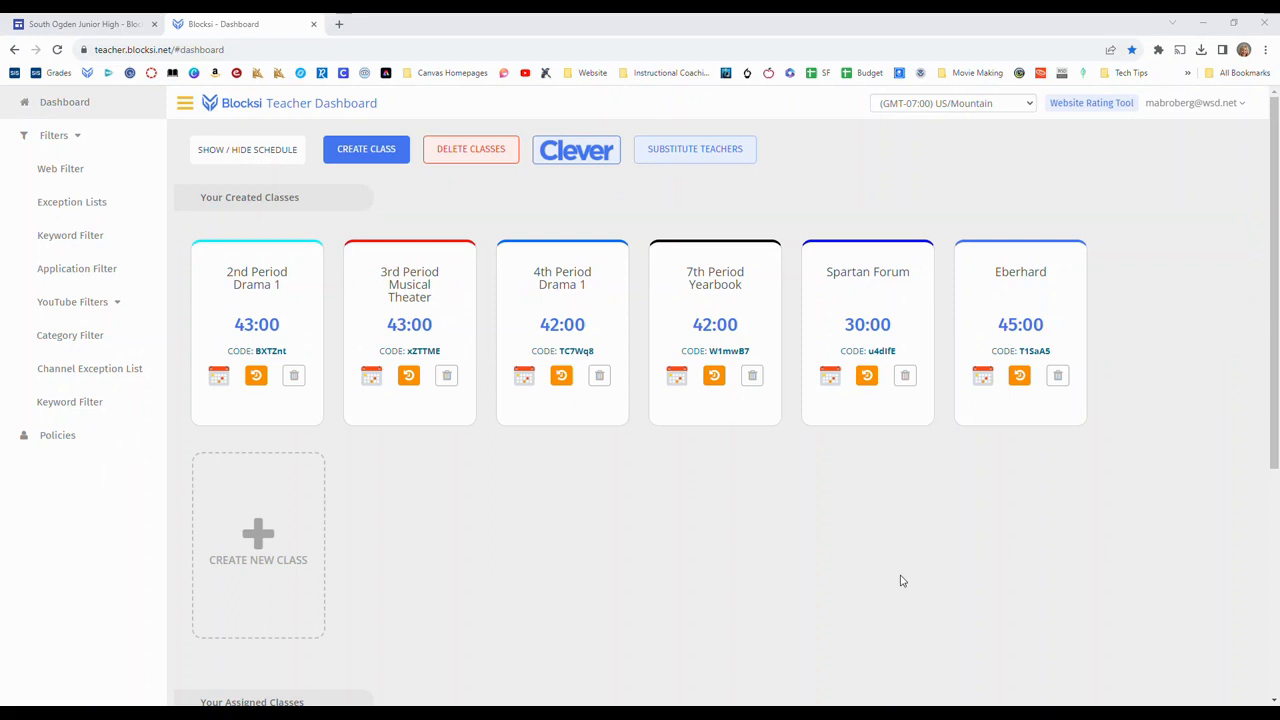
Show the schedule on the dashboard, open the Class Scheduler, and view the Week A and Week B class schedules.
{"action": "left_click", "coordinate": [262, 150]}
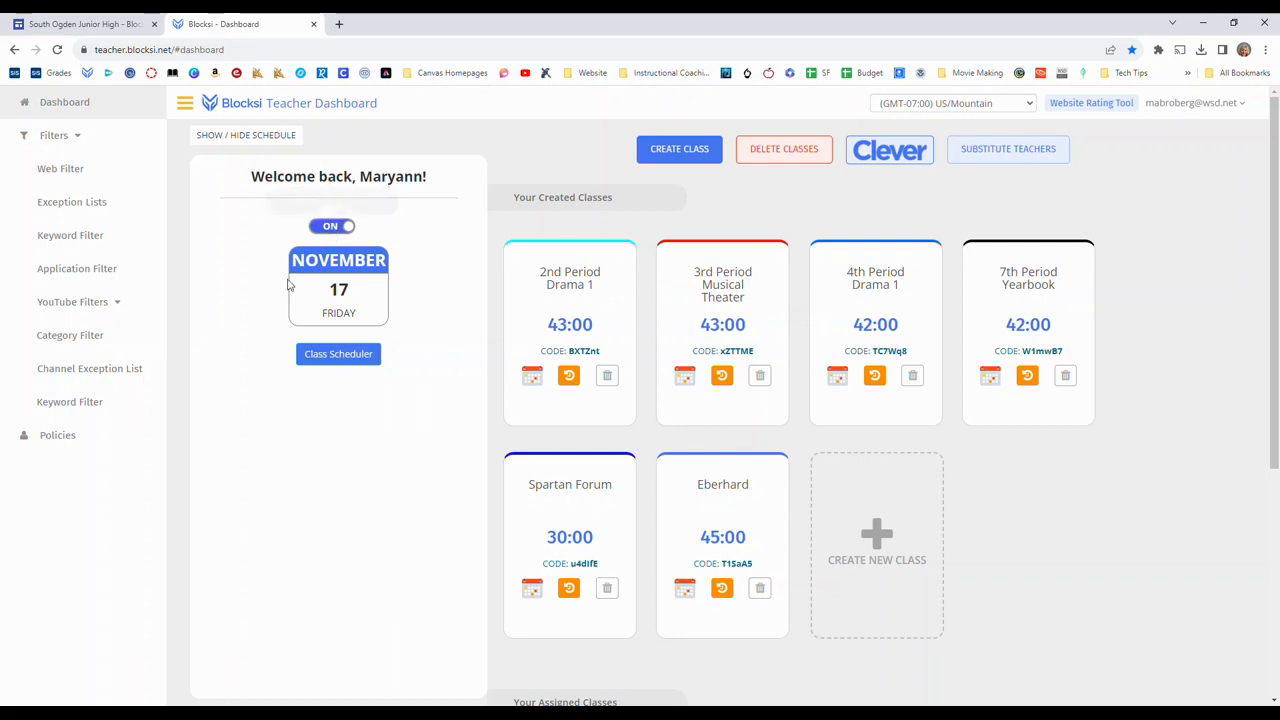
{"action": "left_click", "coordinate": [322, 357]}
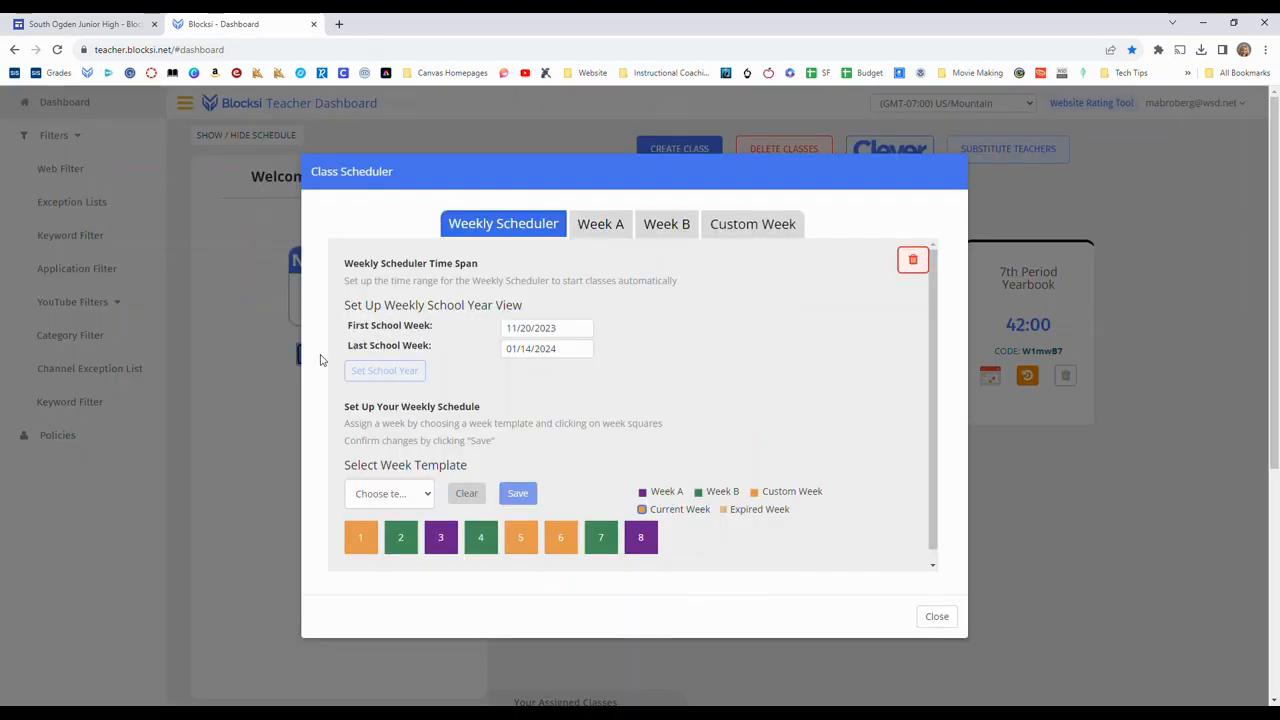
{"action": "left_click", "coordinate": [606, 230]}
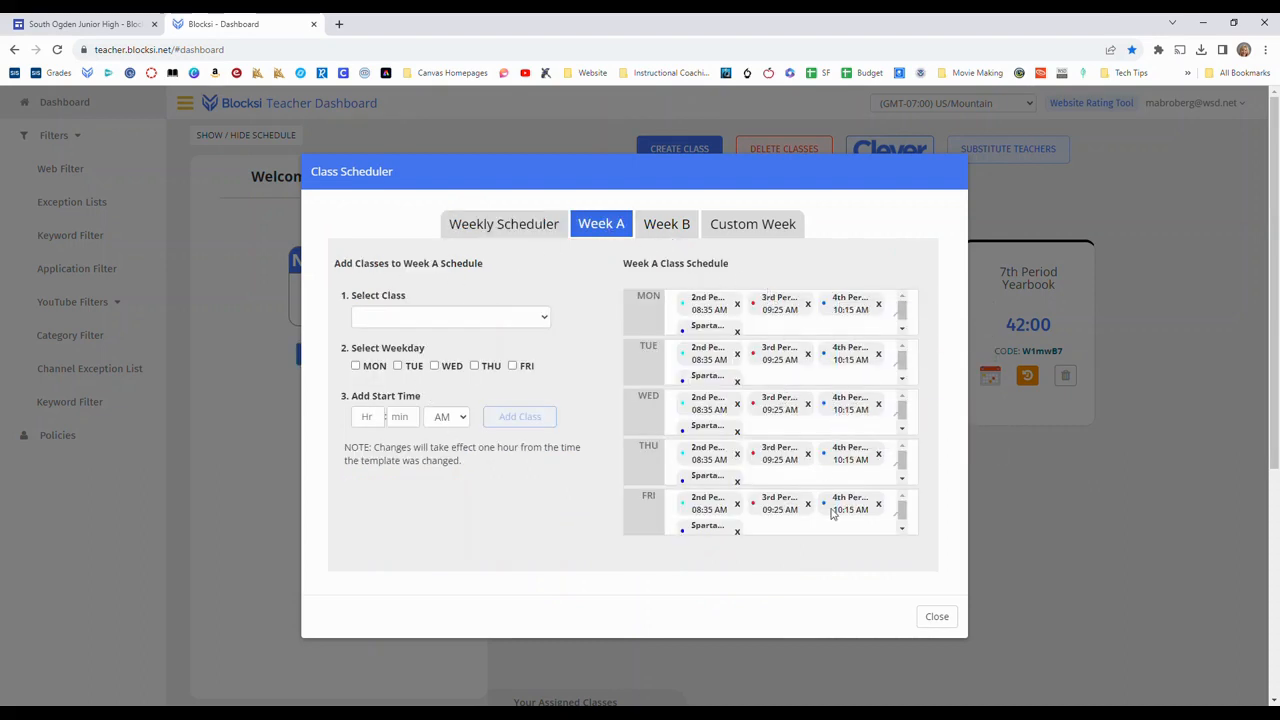
{"action": "left_click", "coordinate": [676, 229]}
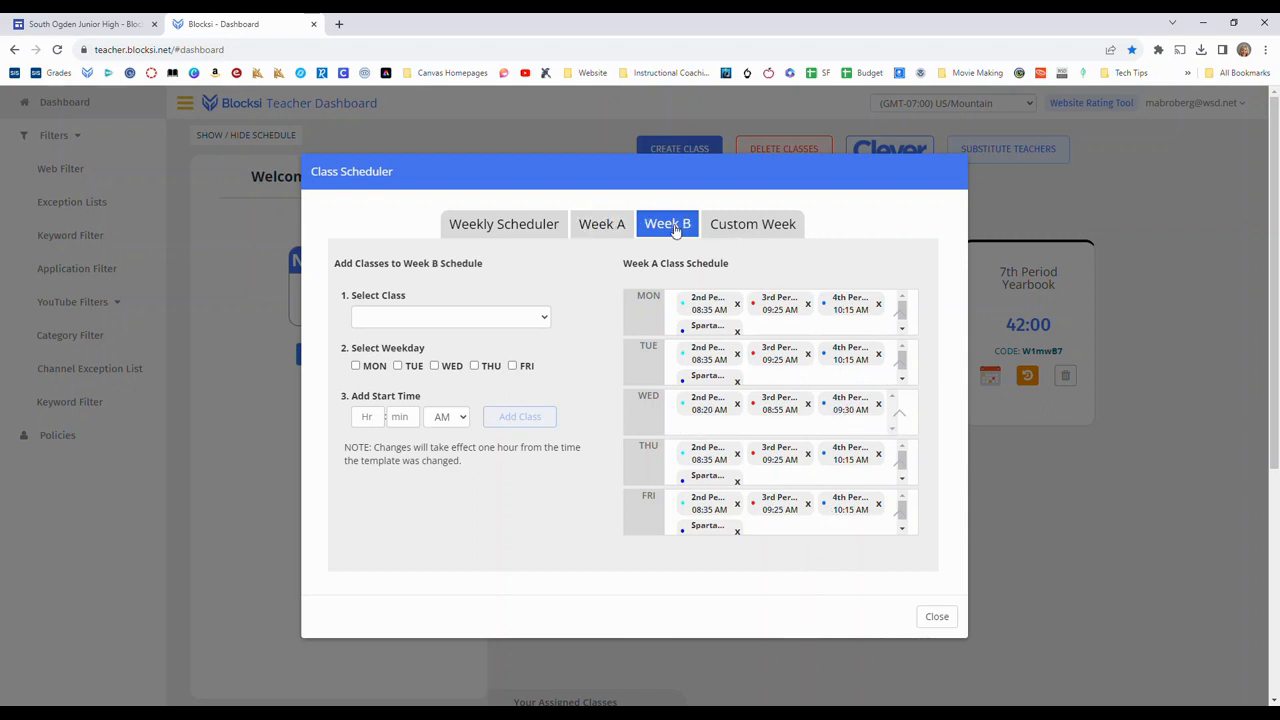
View which classes can be added to the Week B schedule, and close the Class Scheduler without adding one.
{"action": "left_click", "coordinate": [517, 319]}
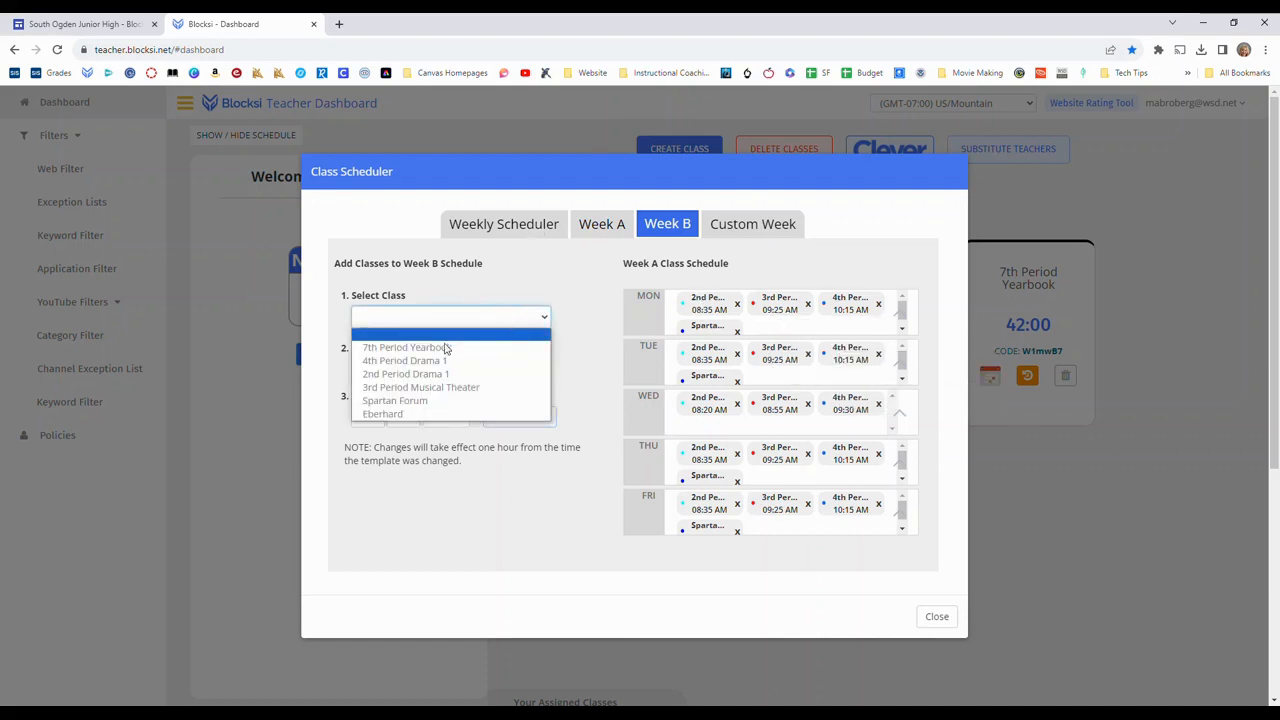
{"action": "left_click", "coordinate": [595, 279]}
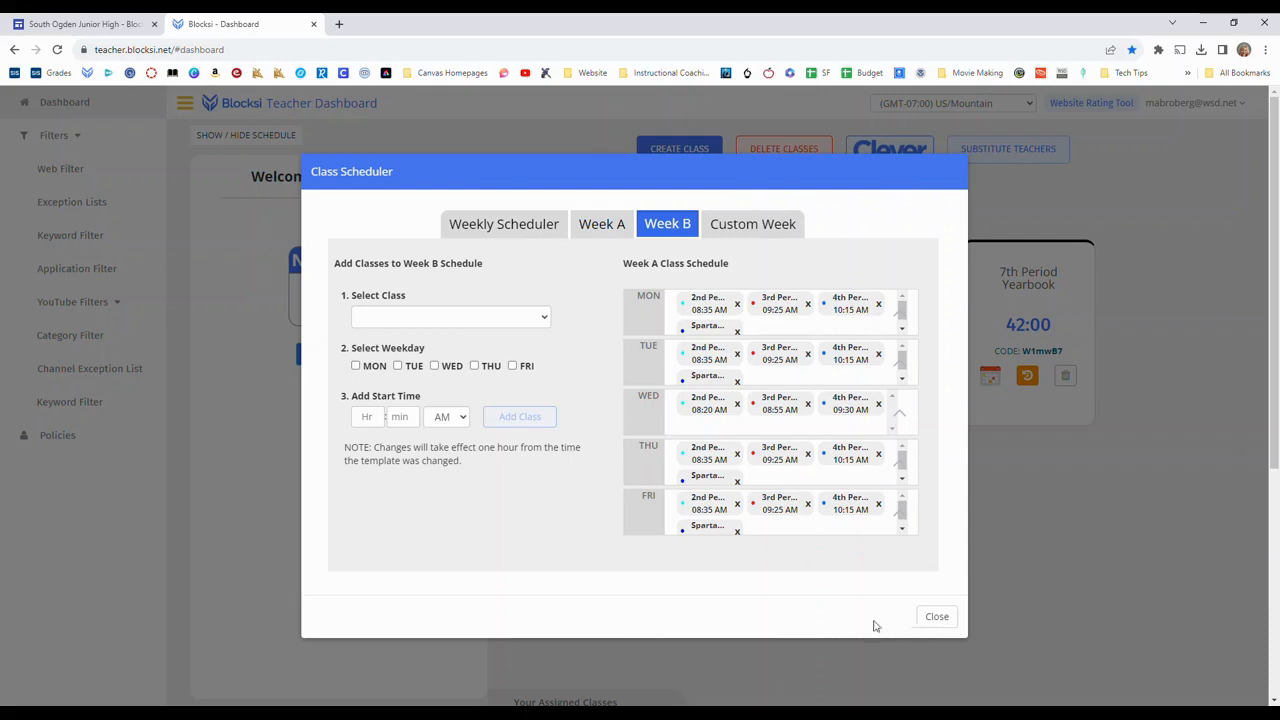
{"action": "left_click", "coordinate": [937, 616]}
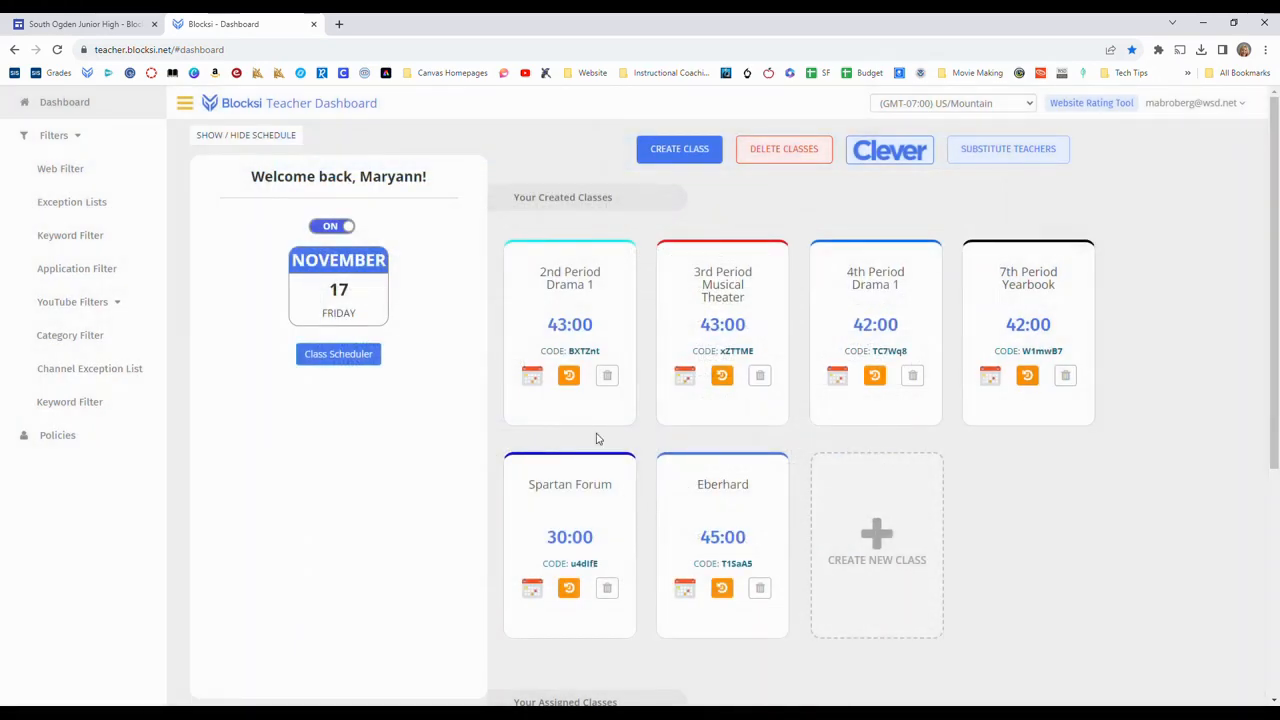
Reopen the Class Scheduler, choose the Week A template in the weekly scheduler, and close it without assigning any weeks.
{"action": "left_click", "coordinate": [358, 358]}
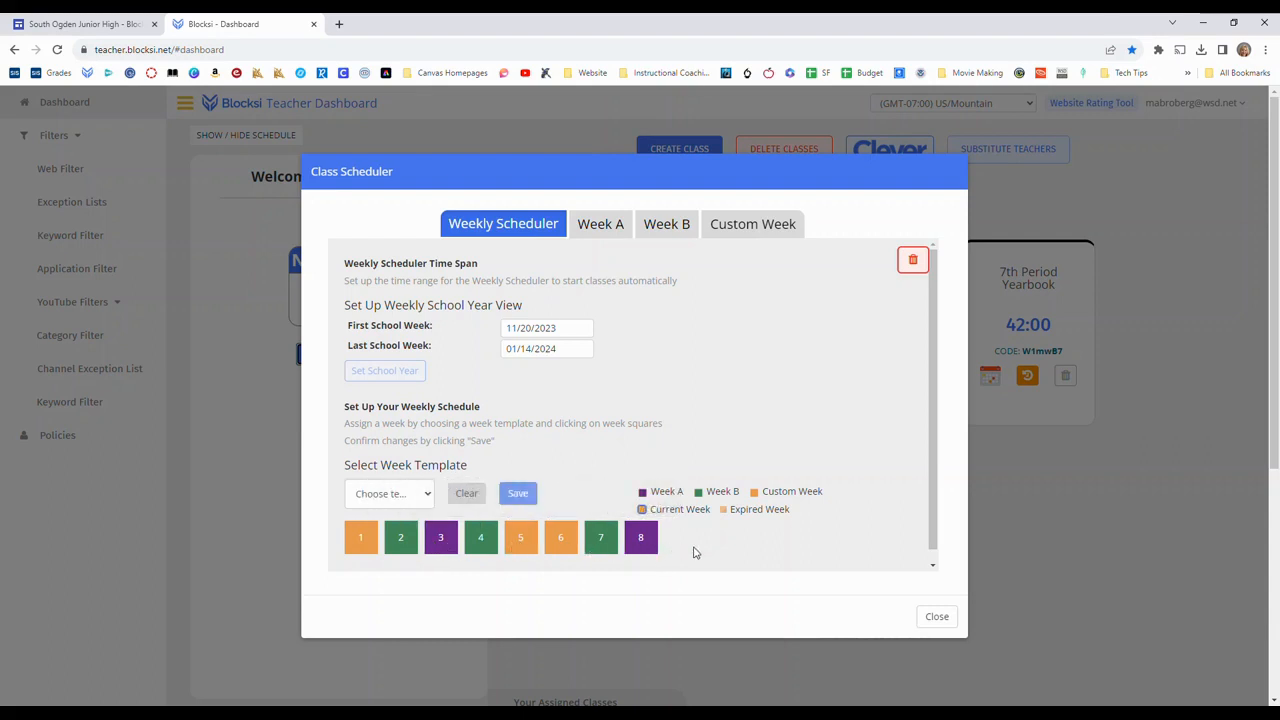
{"action": "left_click", "coordinate": [430, 494]}
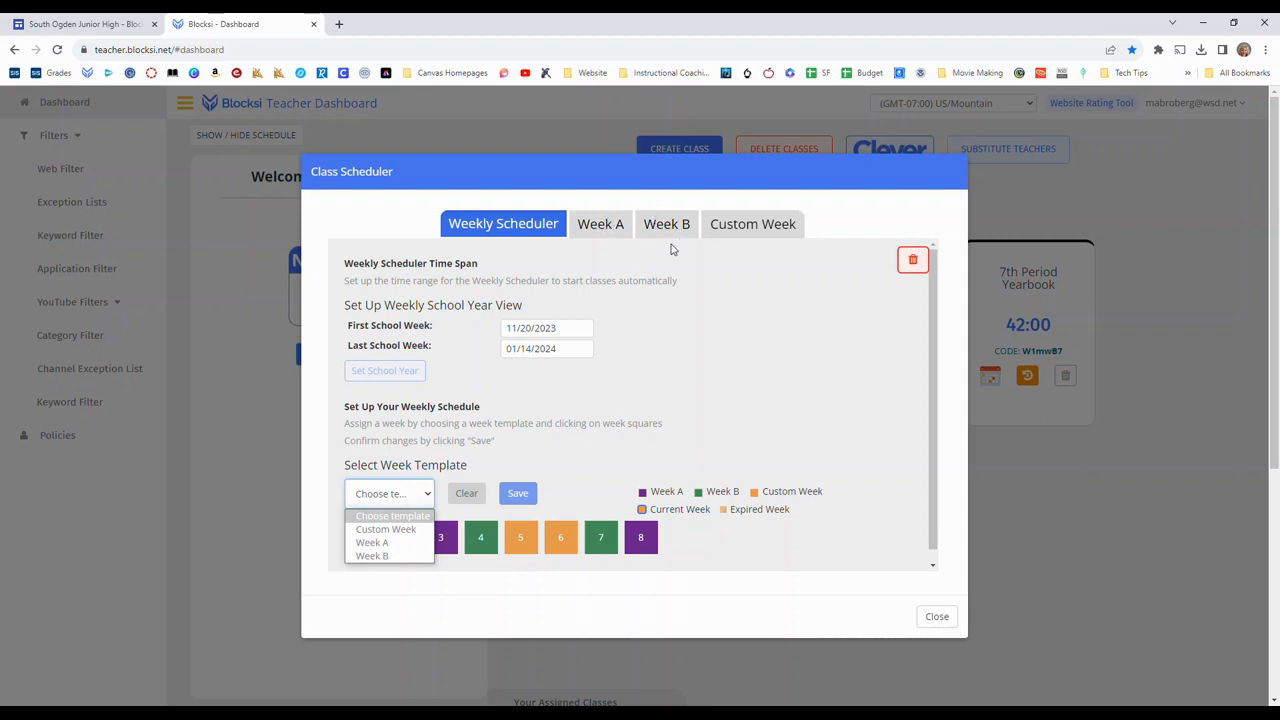
{"action": "left_click", "coordinate": [372, 543]}
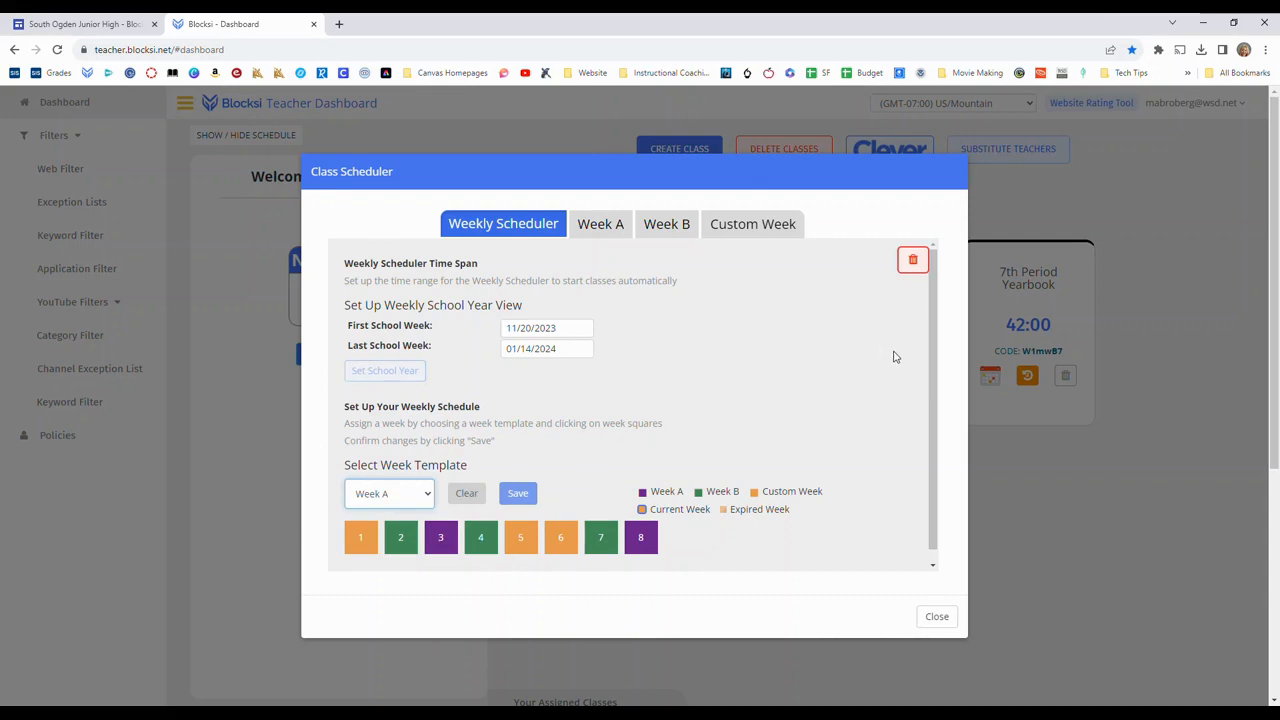
{"action": "left_click", "coordinate": [937, 617]}
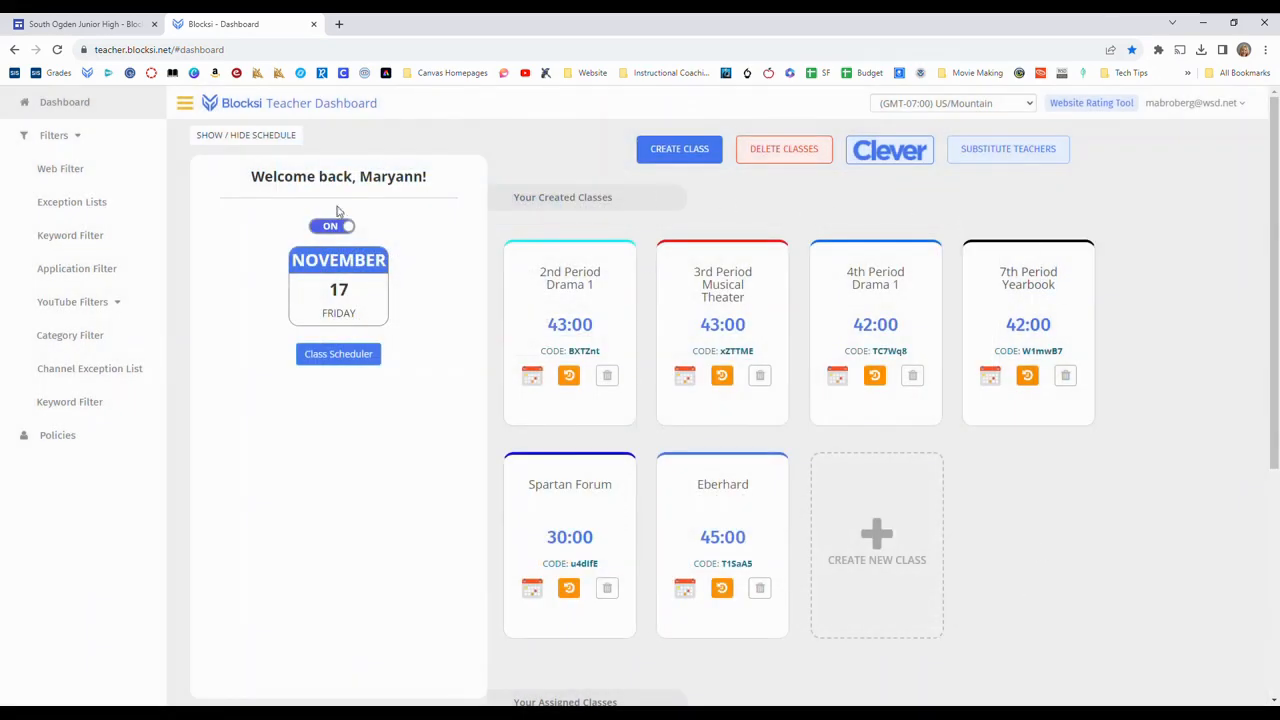